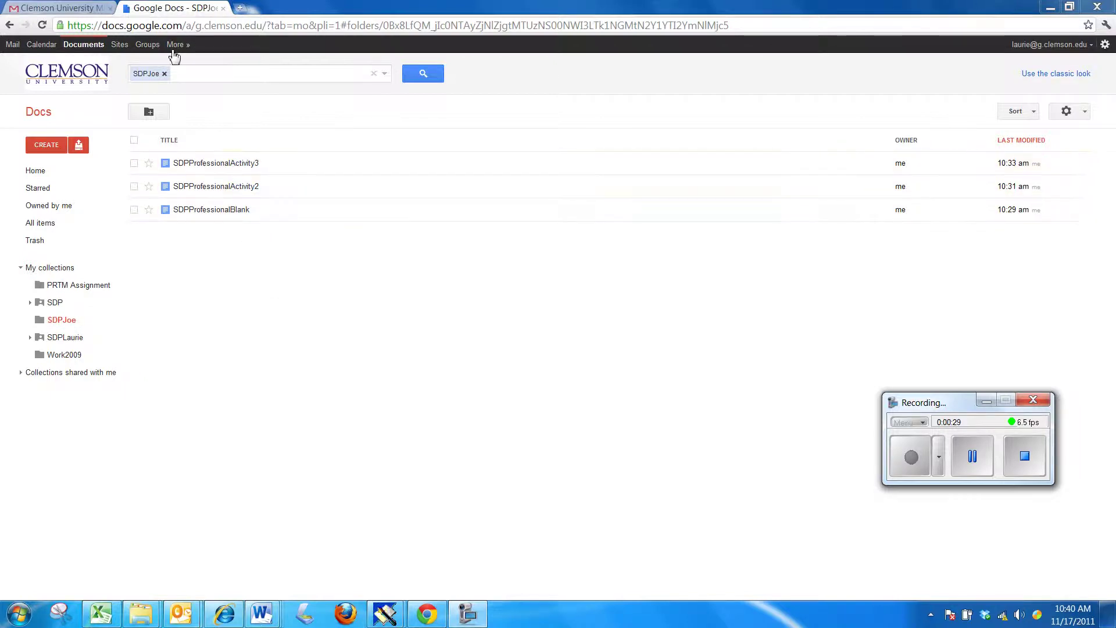
- Start a new site and pick SDP Template from the full template gallery
{"action": "left_click", "coordinate": [119, 45]}
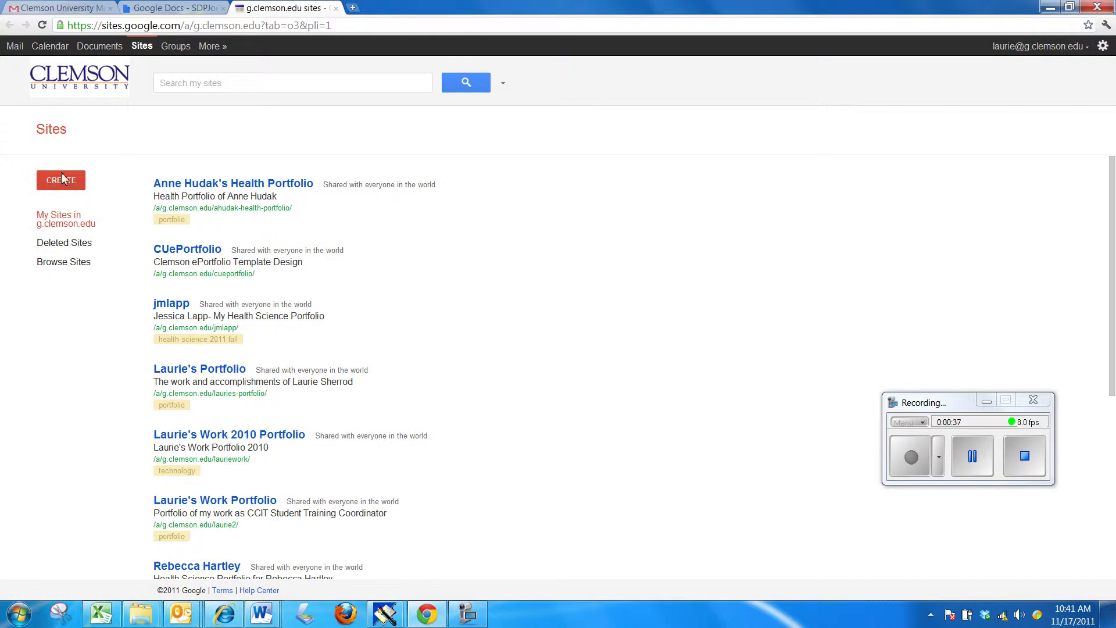
{"action": "left_click", "coordinate": [65, 185]}
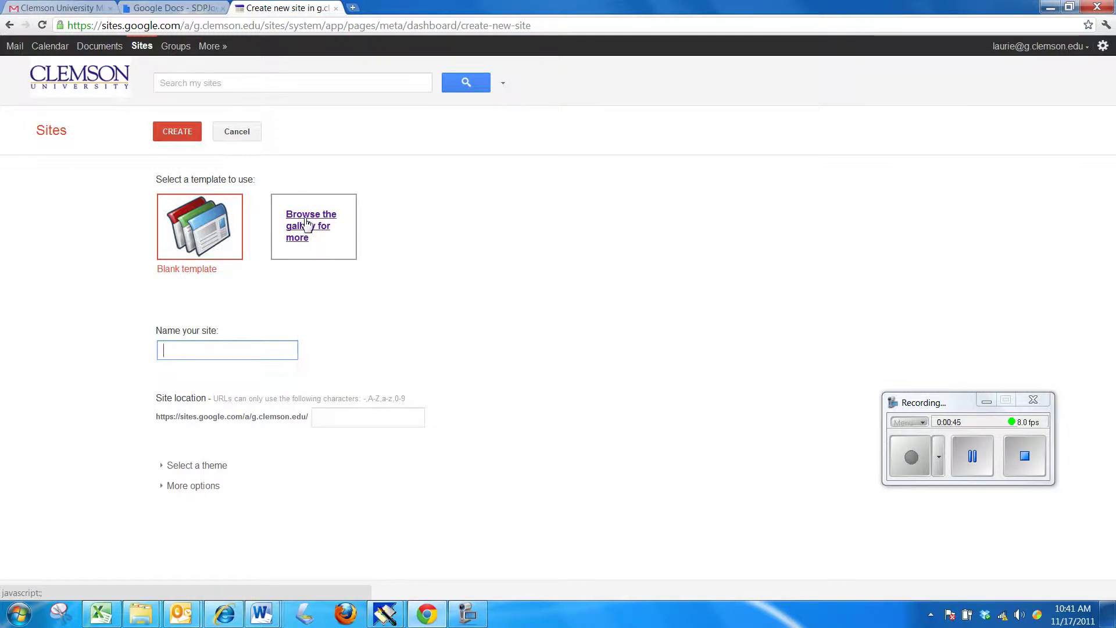
{"action": "left_click", "coordinate": [311, 224]}
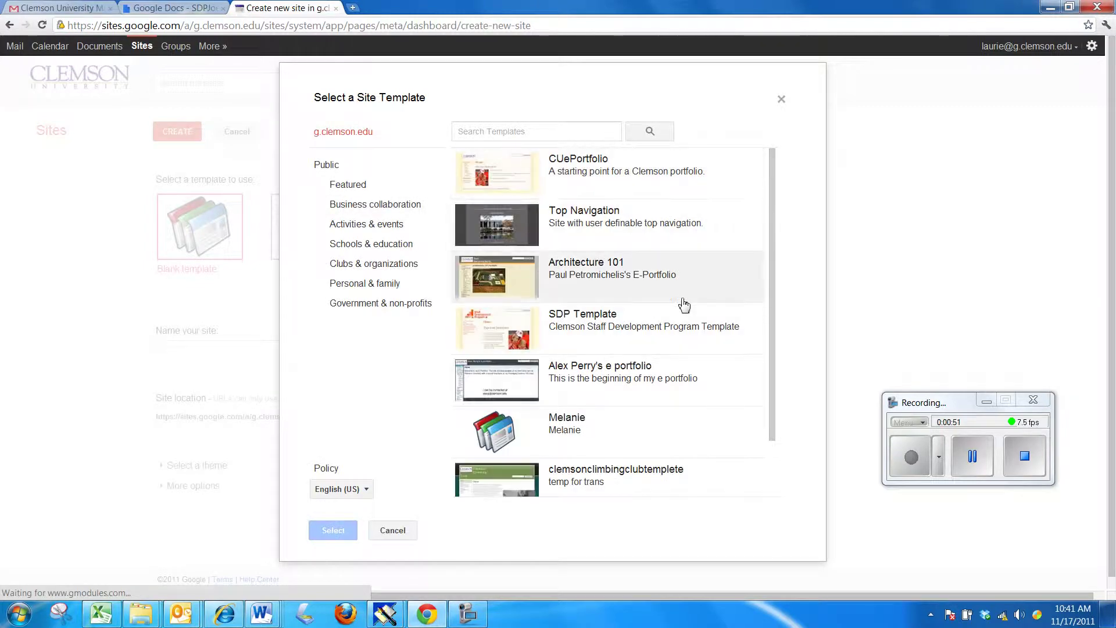
{"action": "scroll", "coordinate": [660, 463], "scroll_direction": "down", "scroll_amount": 1}
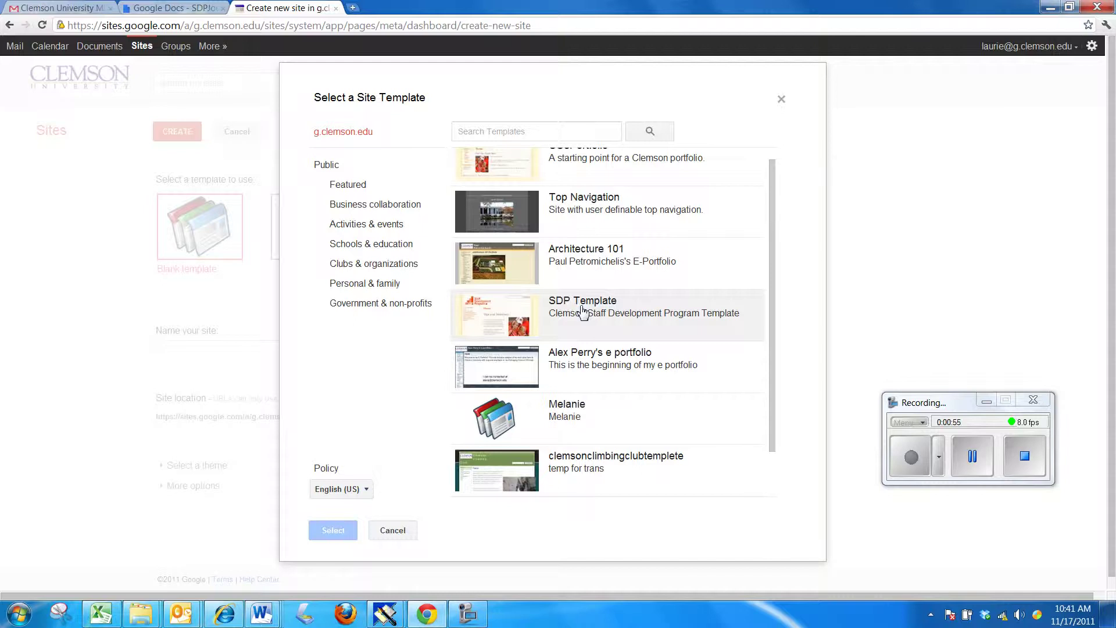
{"action": "left_click", "coordinate": [583, 313]}
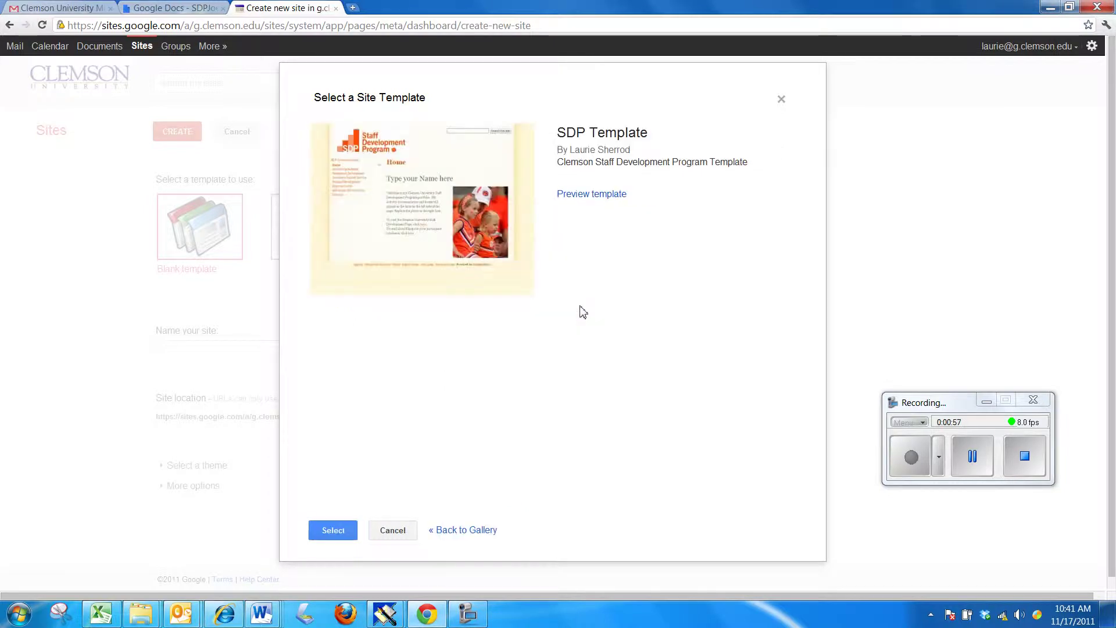
{"action": "left_click", "coordinate": [343, 530]}
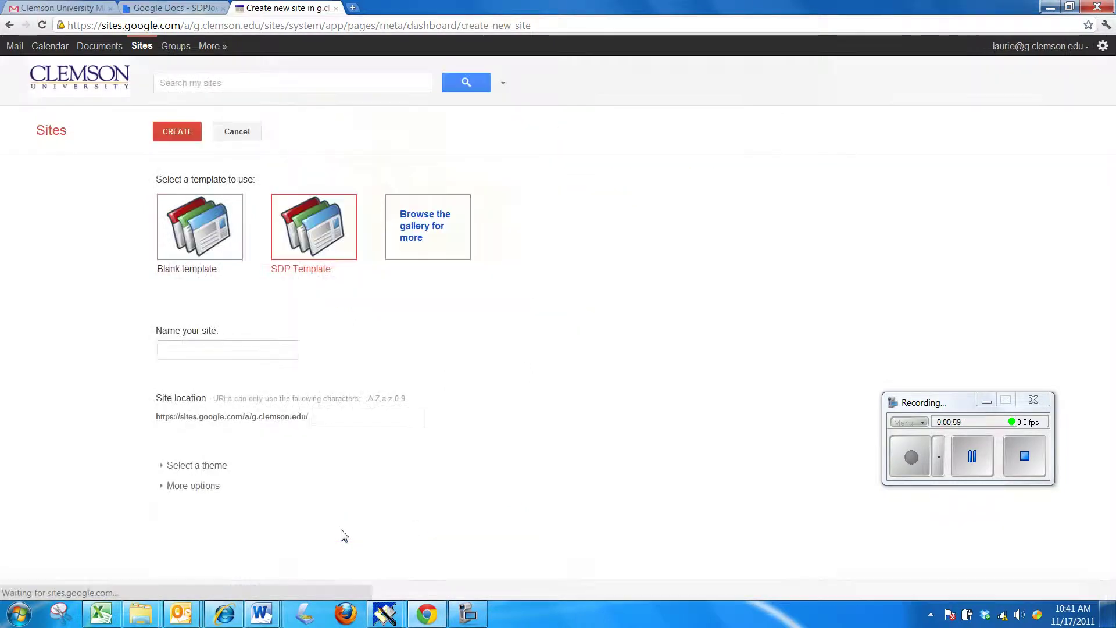
- Name the new site after the owner so its address auto-fills, and expand More options
{"action": "left_click", "coordinate": [213, 349]}
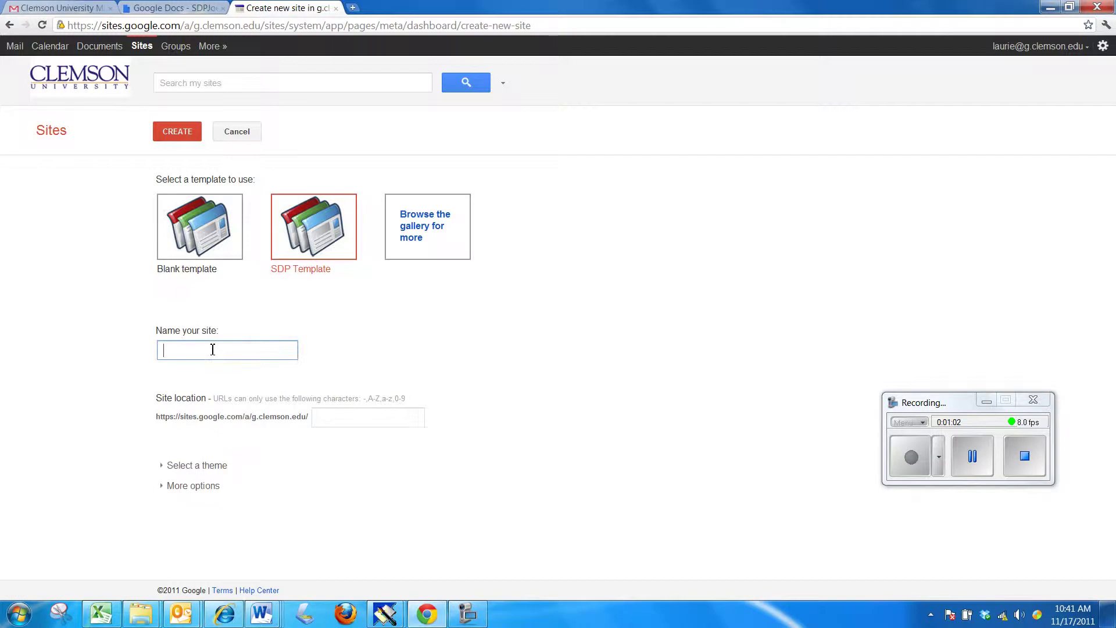
{"action": "type", "text": "laurie"}
{"action": "type", "text": "29"}
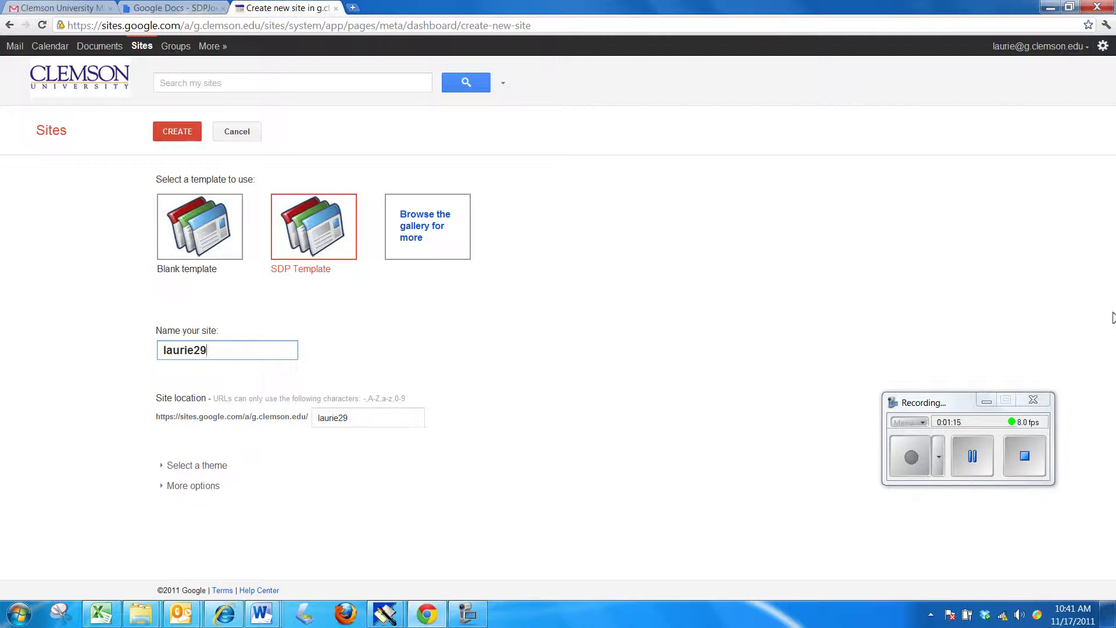
{"action": "left_click", "coordinate": [199, 486]}
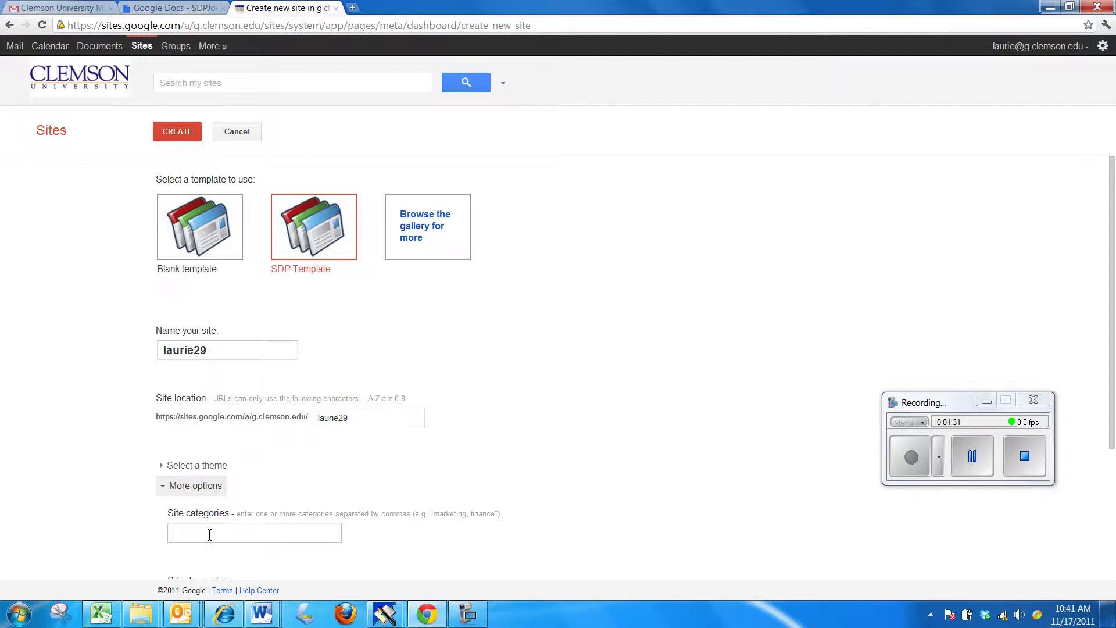
- Set the site category to Clemson
{"action": "left_click", "coordinate": [209, 534]}
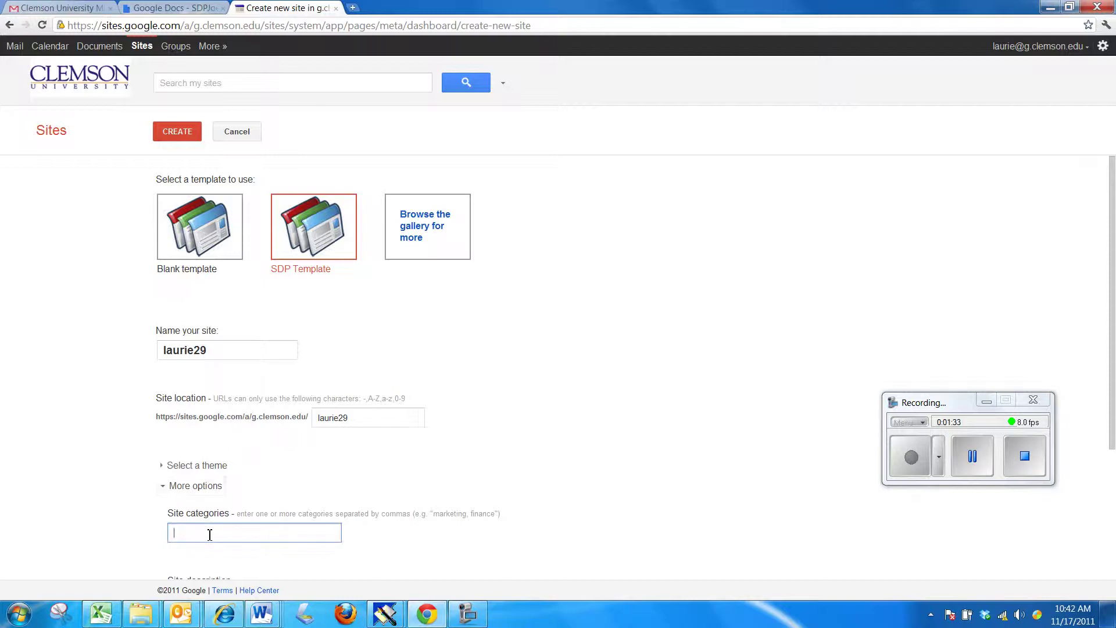
{"action": "type", "text": "About M"}
{"action": "key", "text": "BackSpace"}
{"action": "key", "text": "BackSpace"}
{"action": "key", "text": "BackSpace"}
{"action": "key", "text": "BackSpace"}
{"action": "key", "text": "BackSpace"}
{"action": "key", "text": "BackSpace"}
{"action": "key", "text": "BackSpace"}
{"action": "type", "text": "Clemson"}
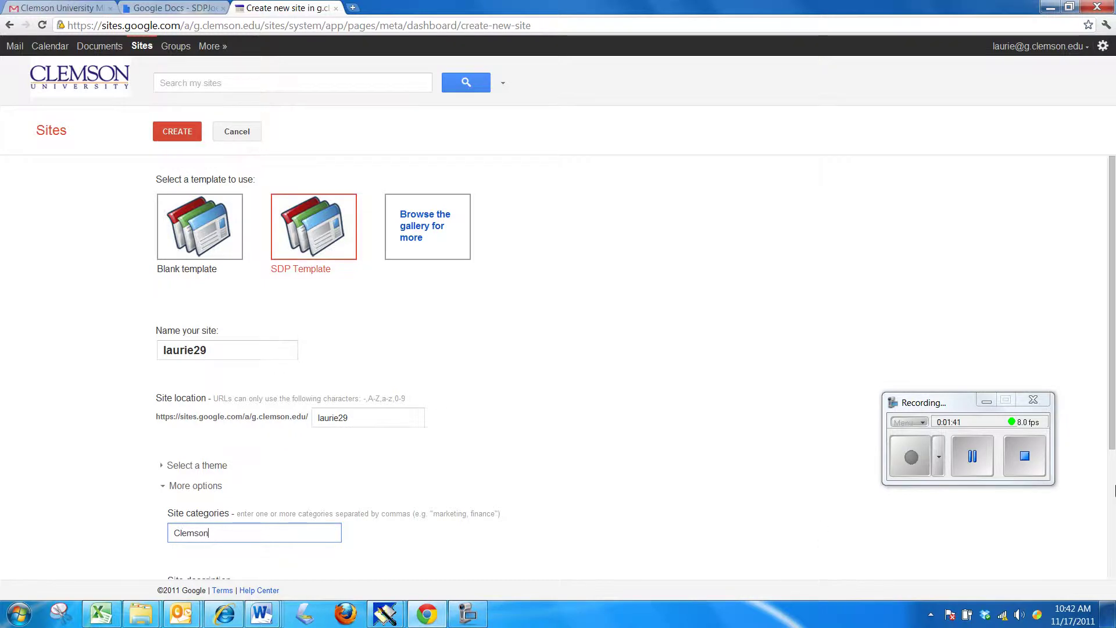
- Enter a site description with the owner's name followed by '- Clemson SDP'
{"action": "scroll", "coordinate": [1112, 499], "scroll_direction": "down", "scroll_amount": 3}
{"action": "scroll", "coordinate": [1112, 499], "scroll_direction": "down", "scroll_amount": 2}
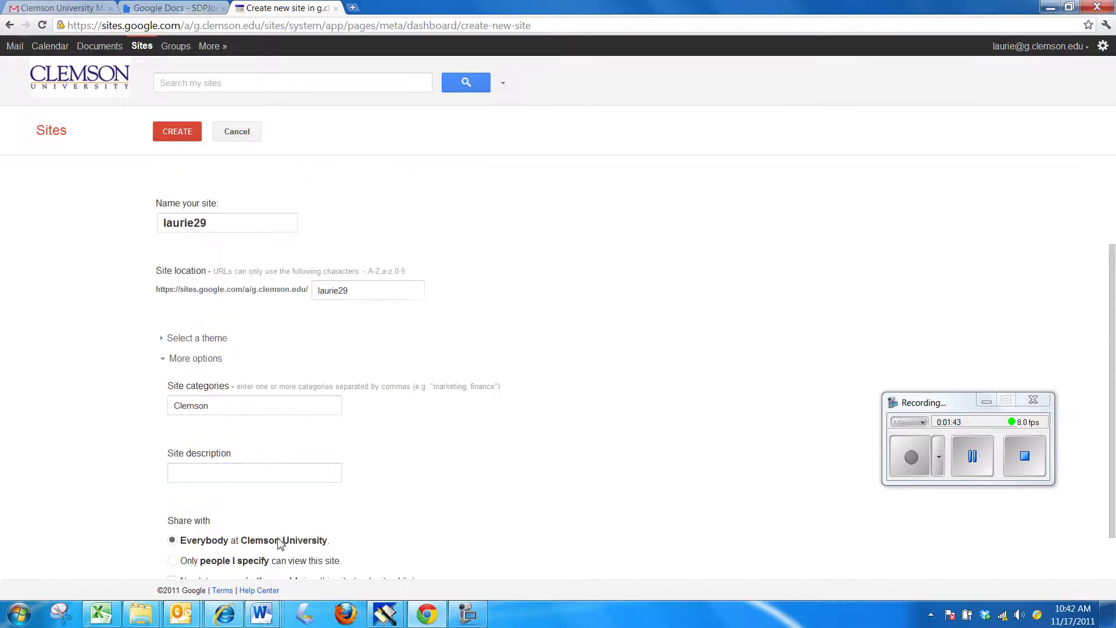
{"action": "left_click", "coordinate": [265, 475]}
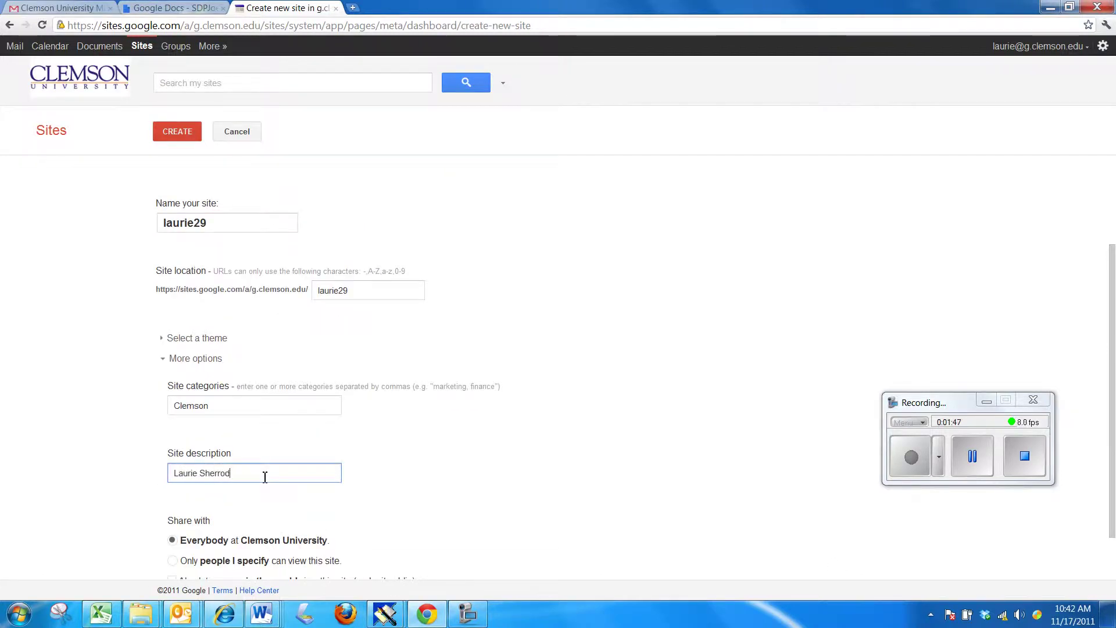
{"action": "type", "text": "- Clemson SDP"}
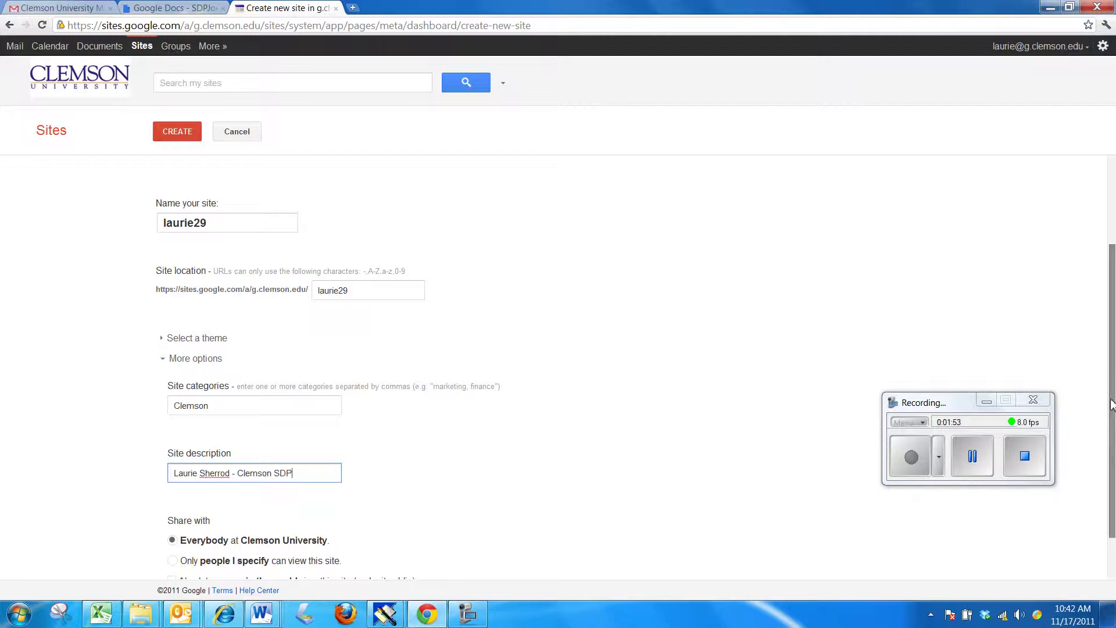
{"action": "left_click_drag", "start_coordinate": [1113, 273], "coordinate": [1113, 314]}
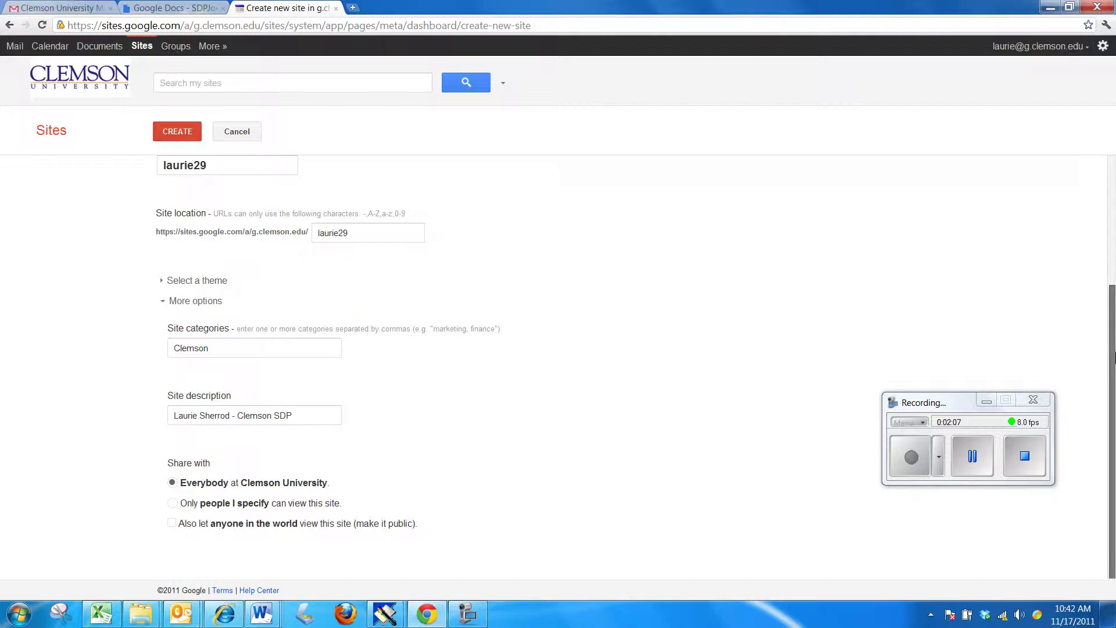
- Create the site and let its SDP-template Home page load
{"action": "left_click", "coordinate": [184, 133]}
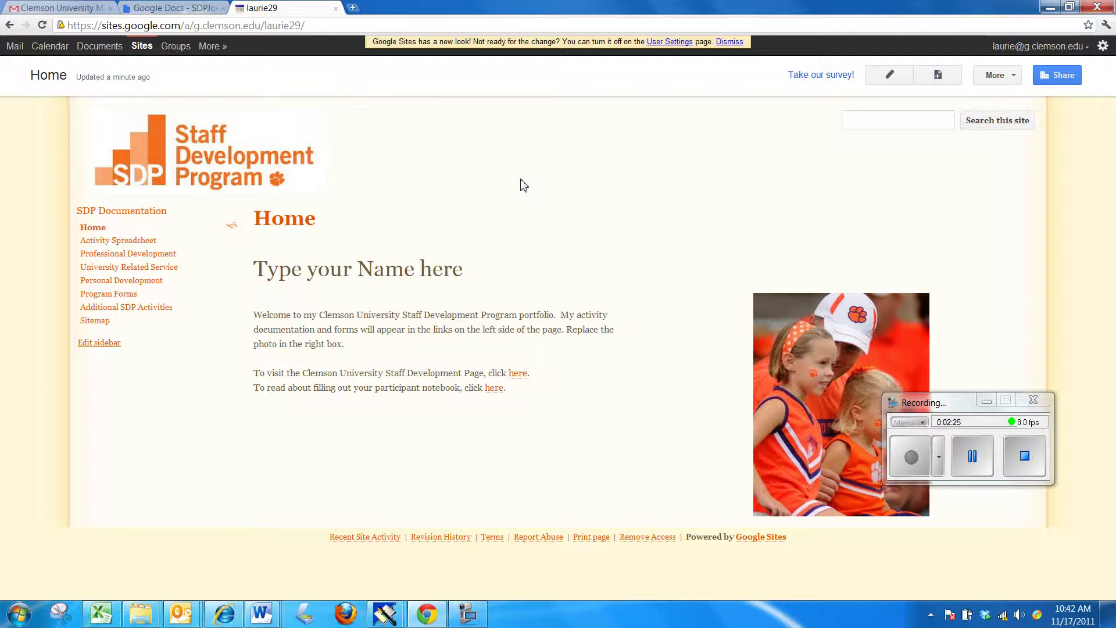
{"action": "left_click_drag", "start_coordinate": [972, 399], "coordinate": [1043, 525]}
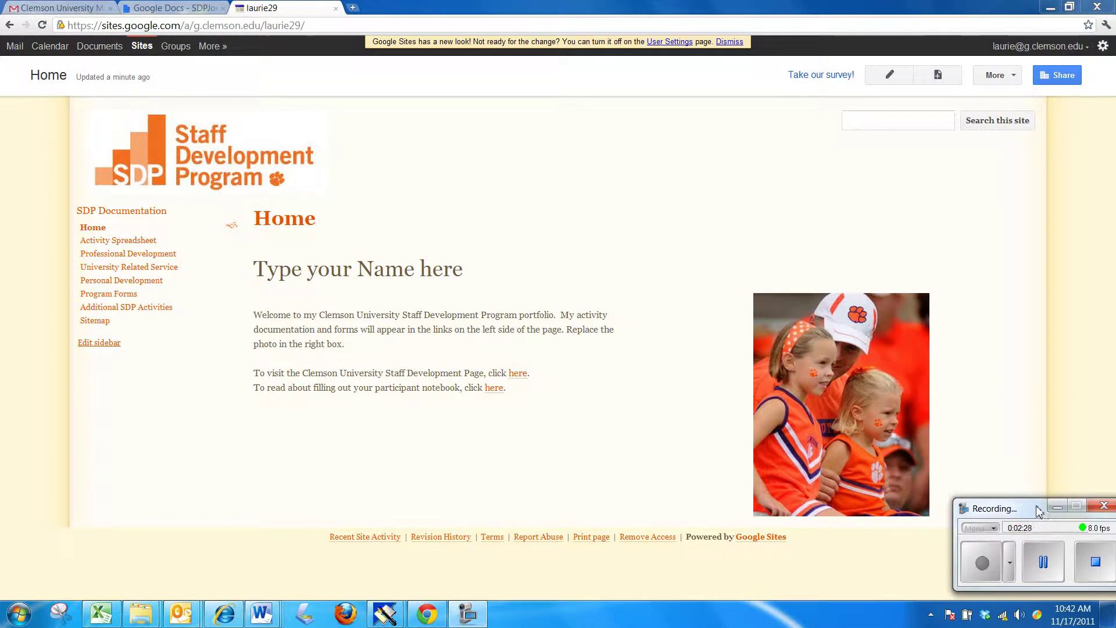
- Replace the 'Type your Name here' heading on the Home page with the owner's name
{"action": "left_click", "coordinate": [891, 77]}
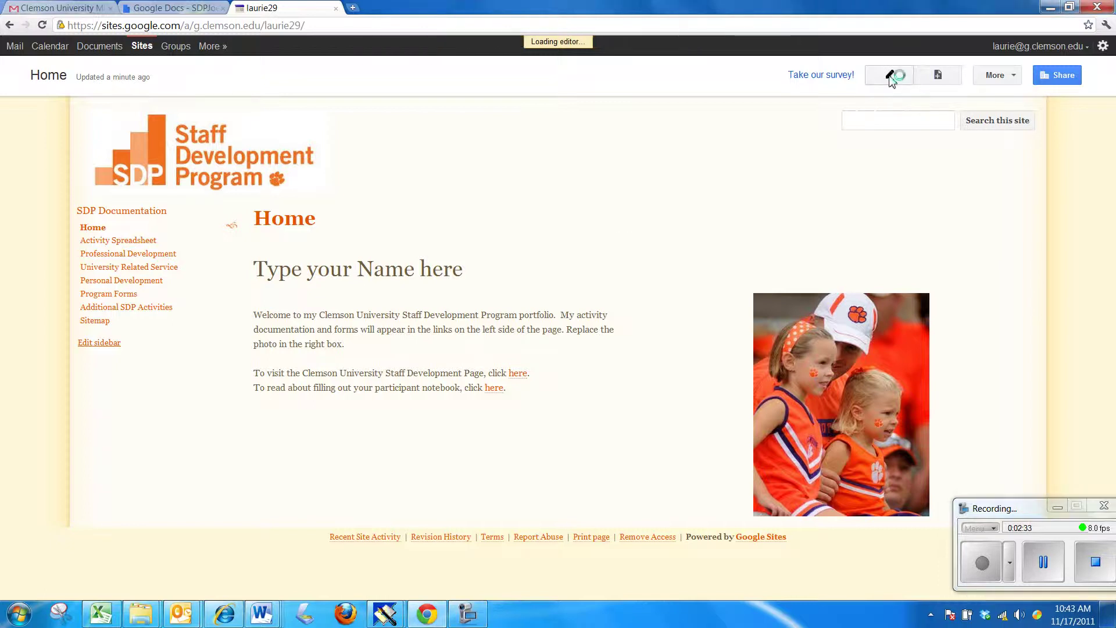
{"action": "left_click_drag", "start_coordinate": [463, 289], "coordinate": [260, 291]}
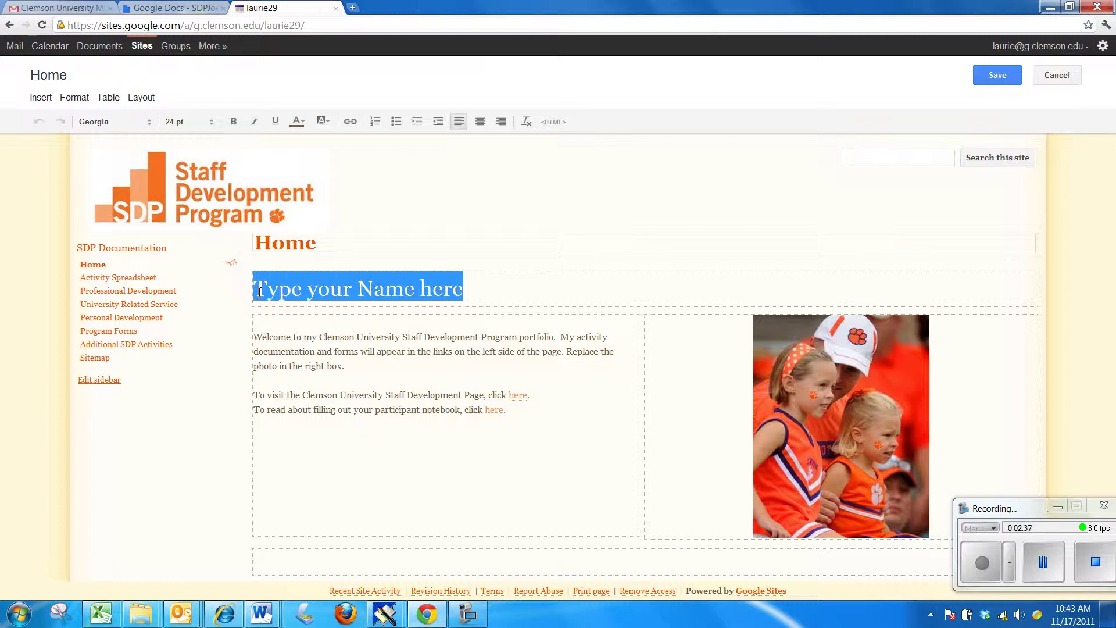
{"action": "type", "text": "Lauri"}
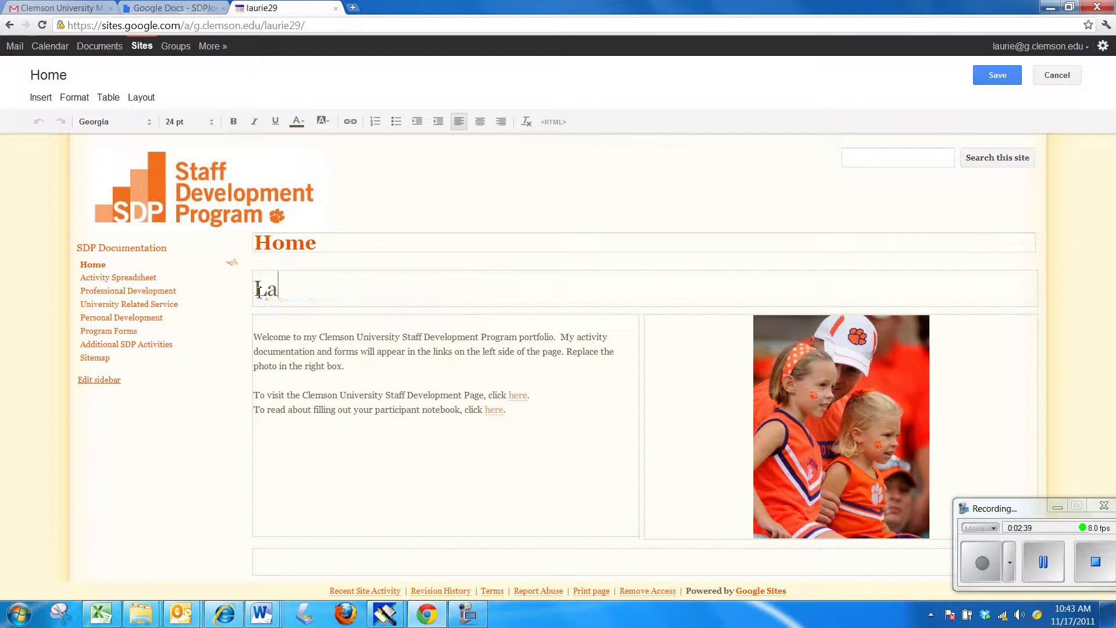
{"action": "key", "text": "BackSpace"}
{"action": "key", "text": "BackSpace"}
{"action": "key", "text": "BackSpace"}
{"action": "key", "text": "BackSpace"}
{"action": "key", "text": "BackSpace"}
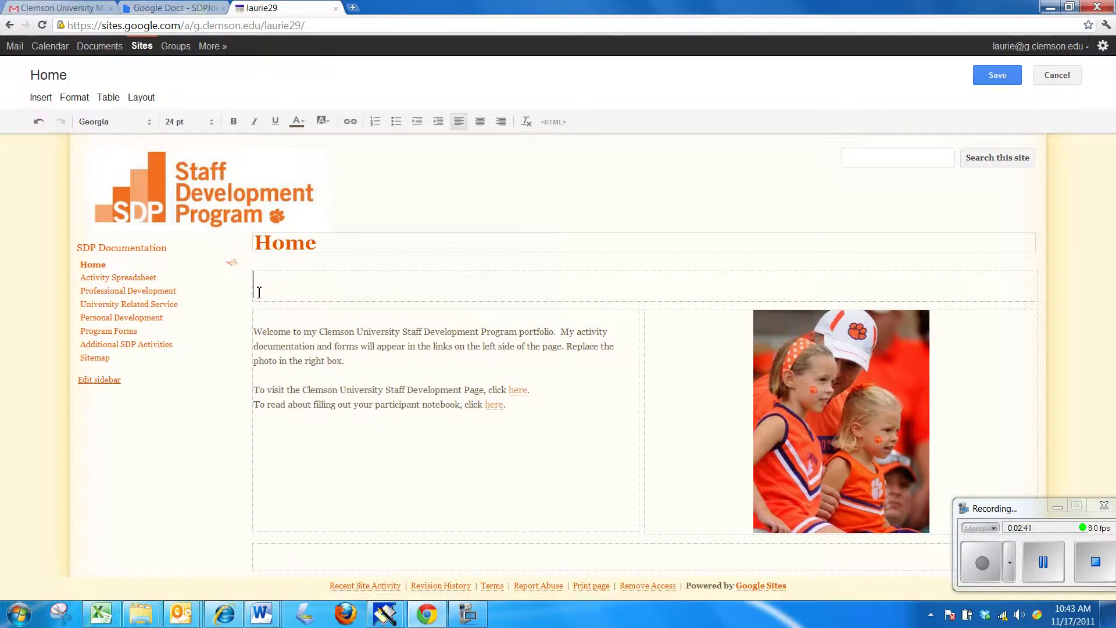
{"action": "type", "text": "Joe Doe"}
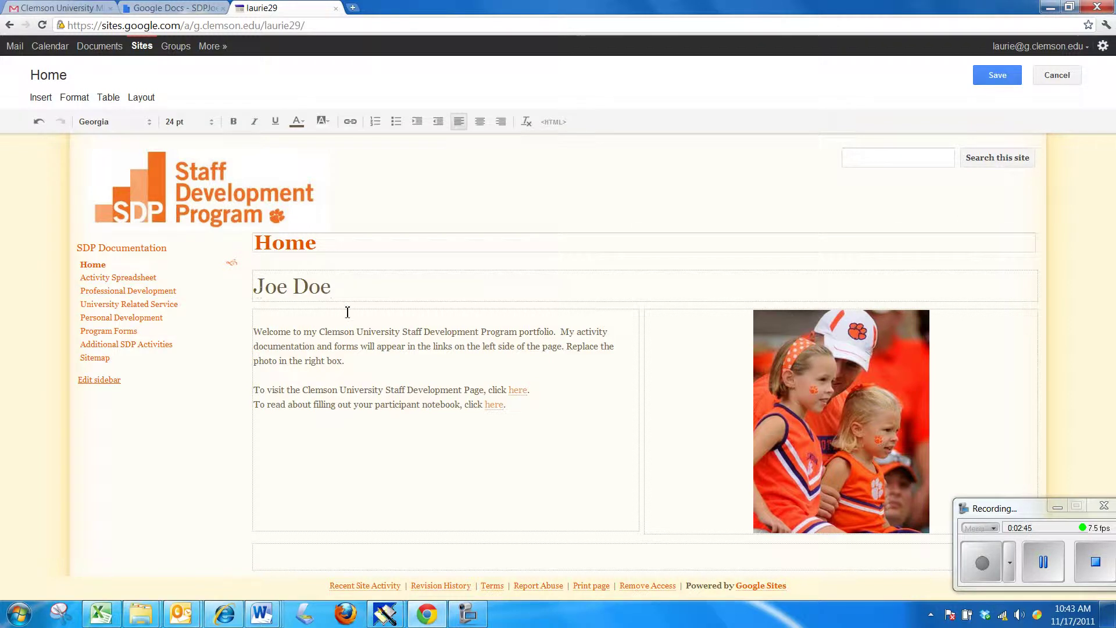
{"action": "left_click", "coordinate": [921, 445]}
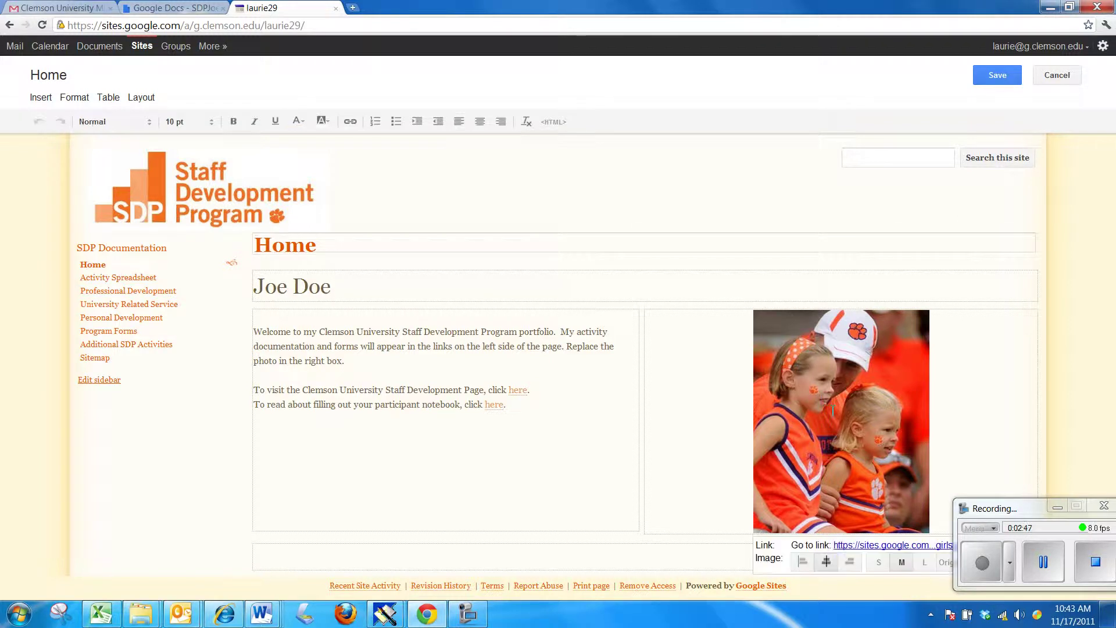
{"action": "left_click_drag", "start_coordinate": [1028, 509], "coordinate": [1012, 192]}
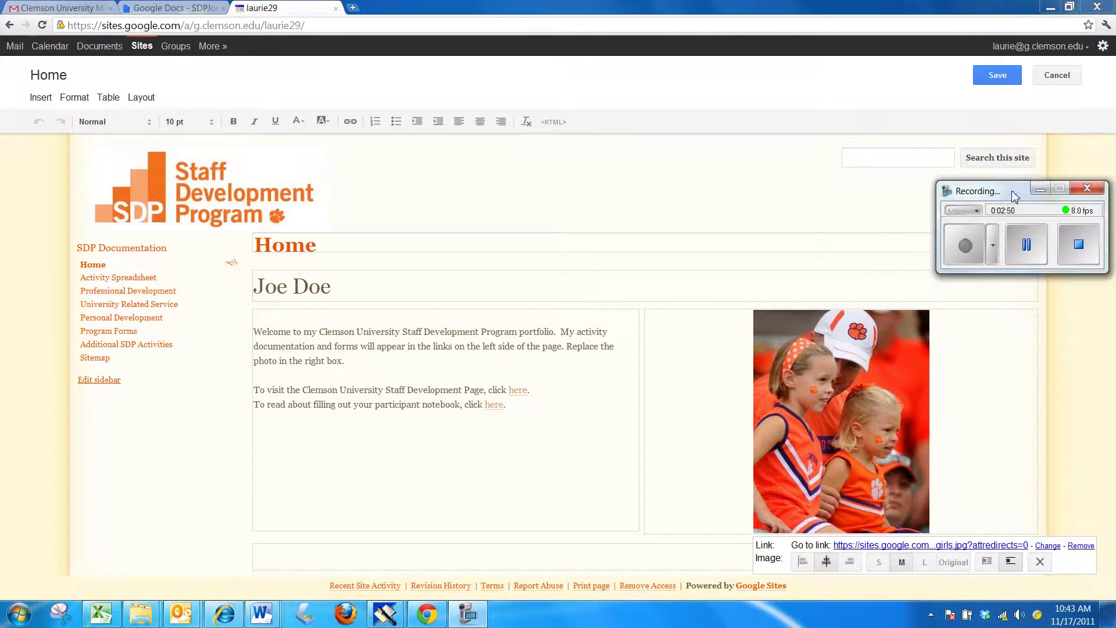
- Remove the sample photo and upload a portrait image from the Pictures folder
{"action": "left_click", "coordinate": [1040, 563]}
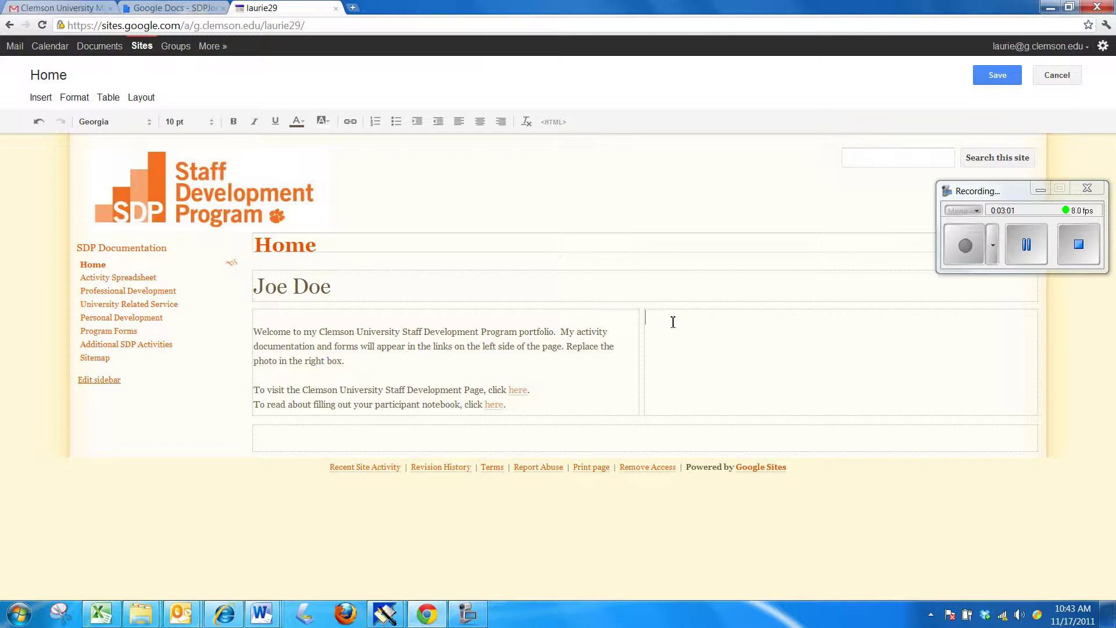
{"action": "left_click", "coordinate": [41, 97]}
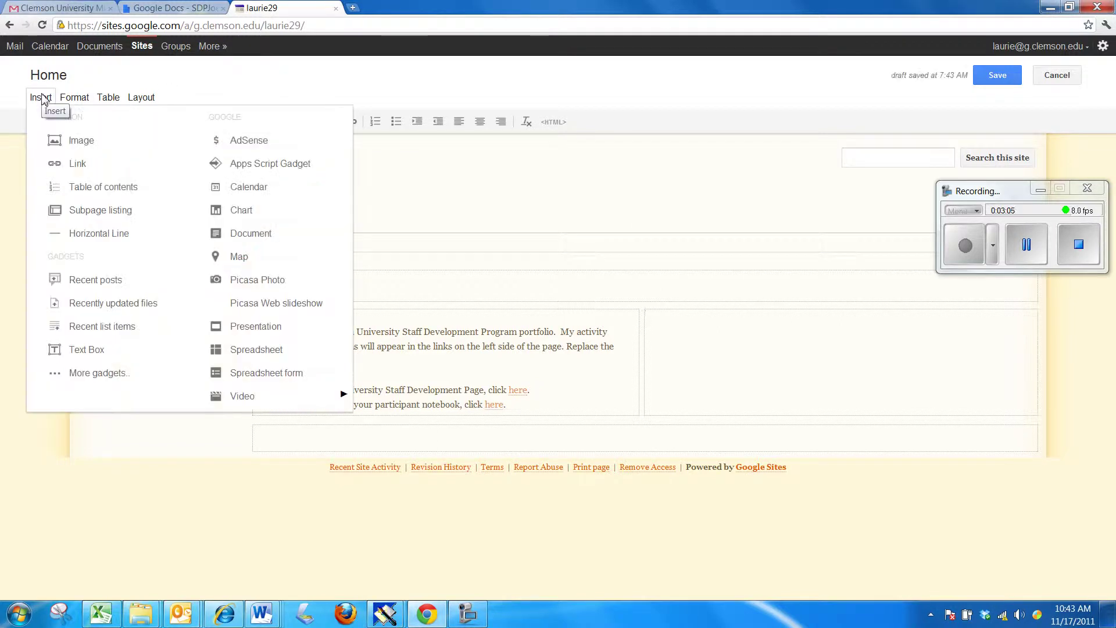
{"action": "left_click", "coordinate": [72, 142]}
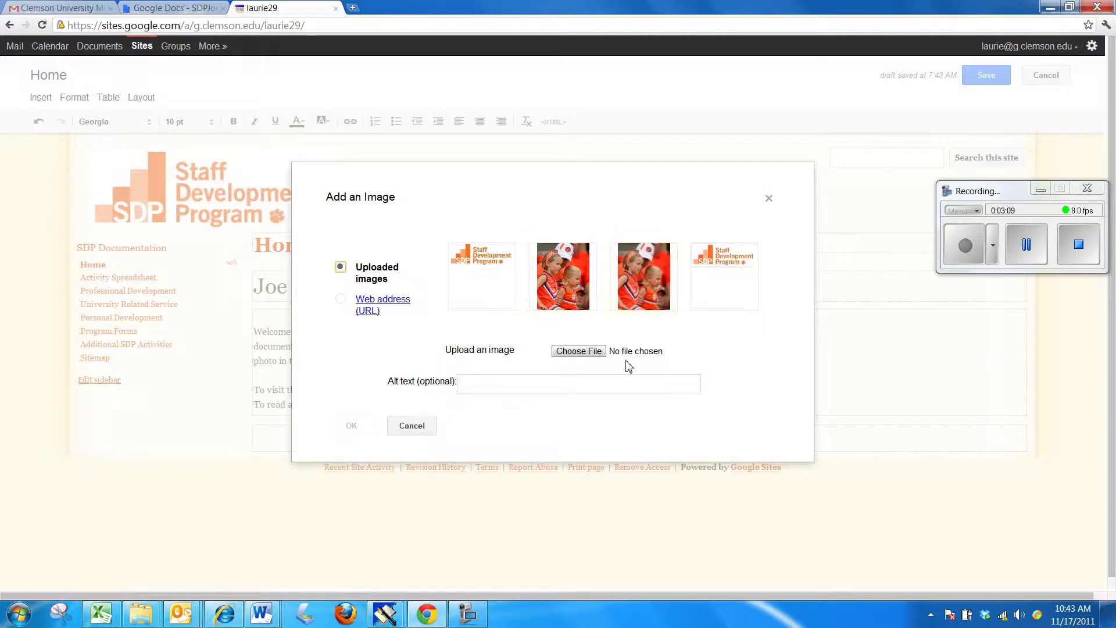
{"action": "left_click", "coordinate": [569, 356]}
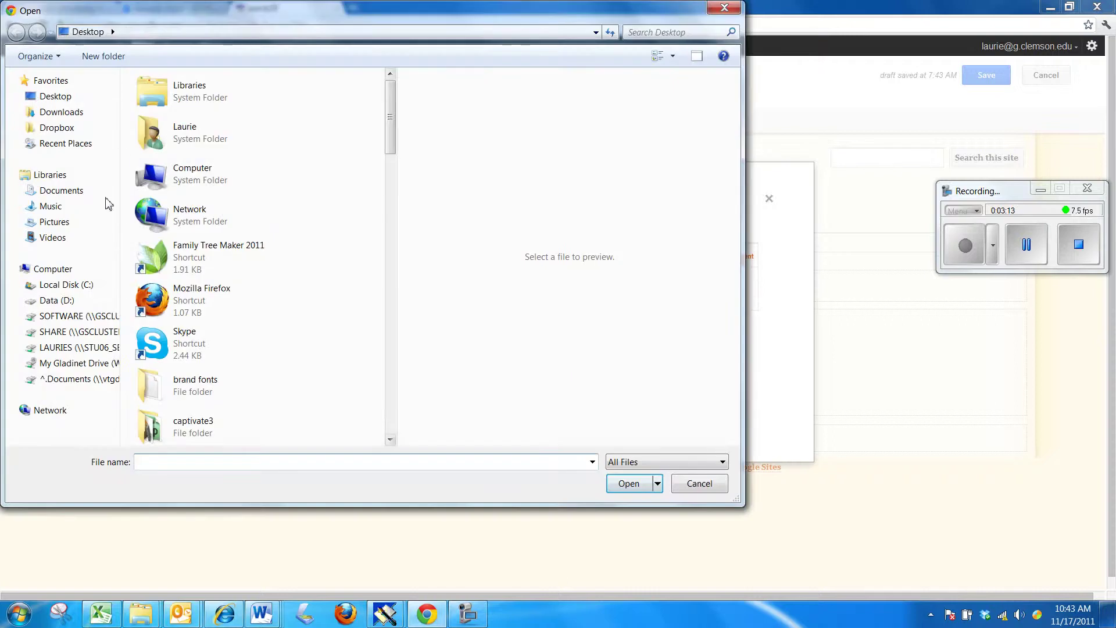
{"action": "left_click", "coordinate": [55, 222]}
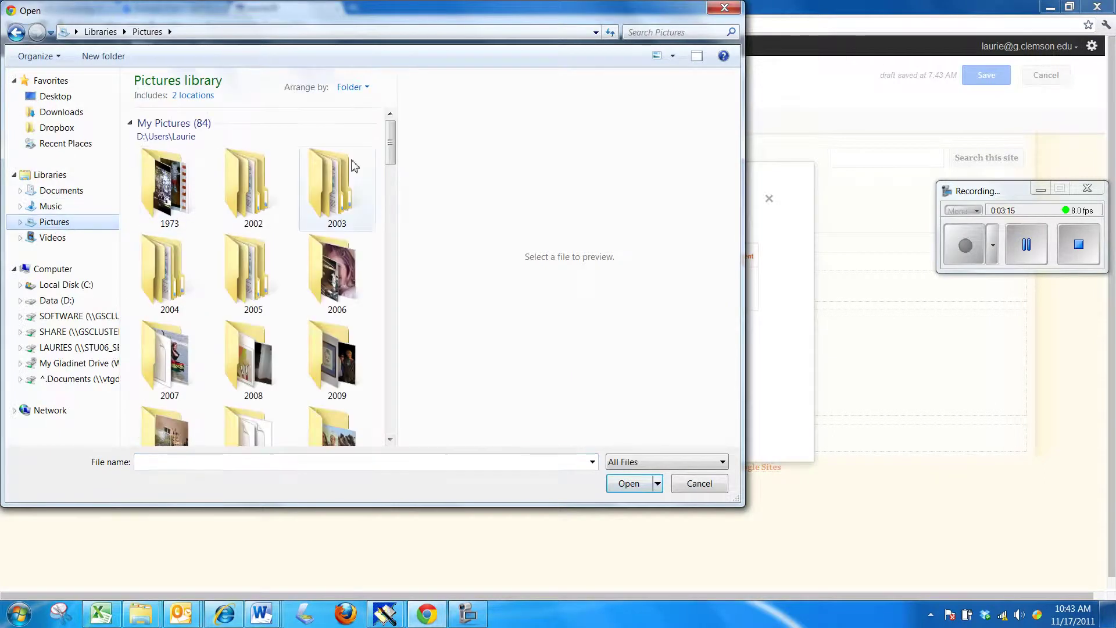
{"action": "left_click_drag", "start_coordinate": [391, 155], "coordinate": [401, 322]}
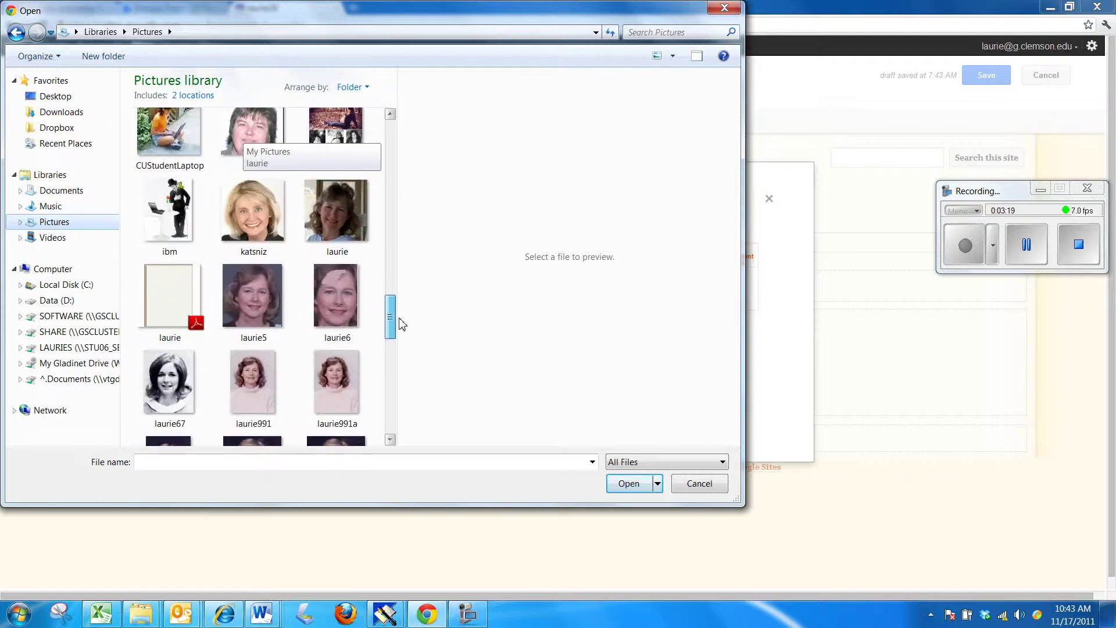
{"action": "left_click_drag", "start_coordinate": [401, 324], "coordinate": [402, 346]}
{"action": "double_click", "coordinate": [339, 284]}
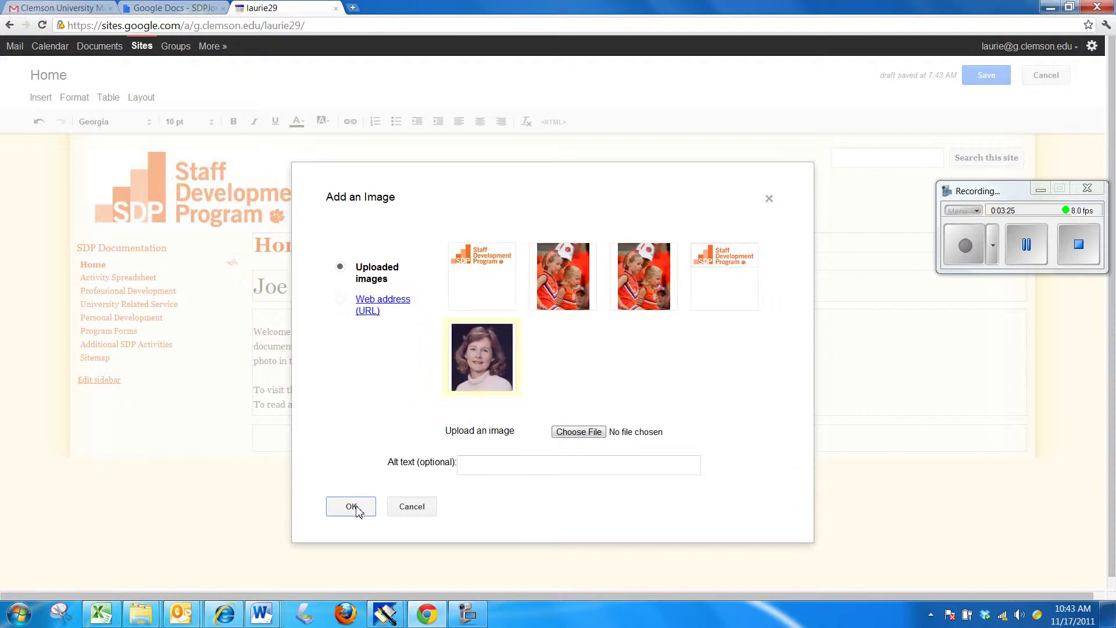
- Insert the uploaded portrait at Original size, centred in the right-hand box
{"action": "left_click", "coordinate": [352, 506]}
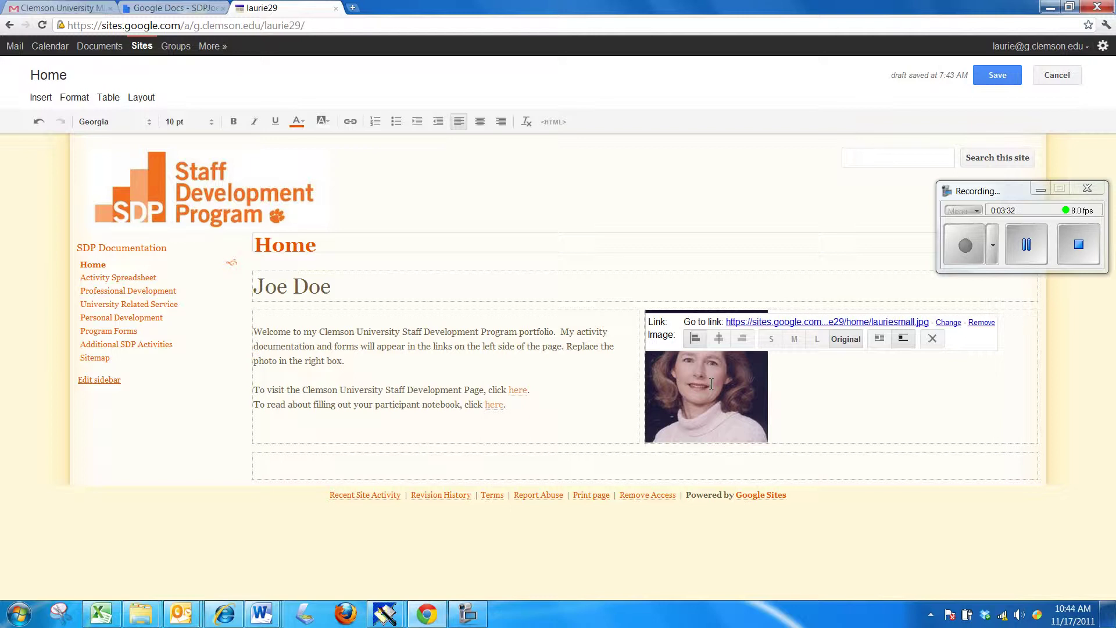
{"action": "left_click", "coordinate": [817, 340]}
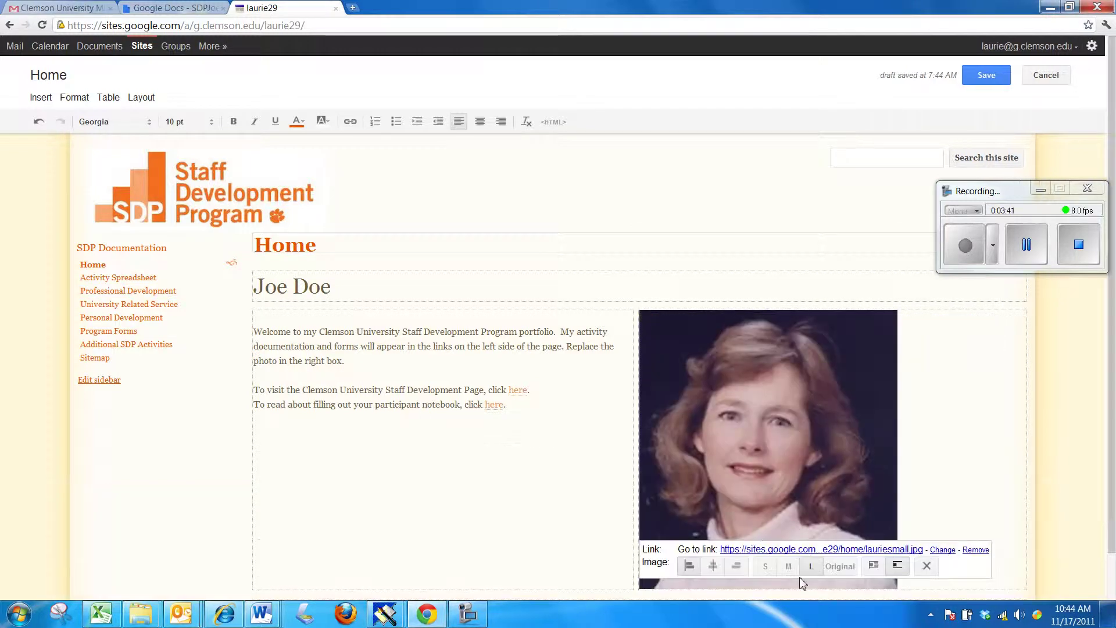
{"action": "left_click", "coordinate": [788, 571]}
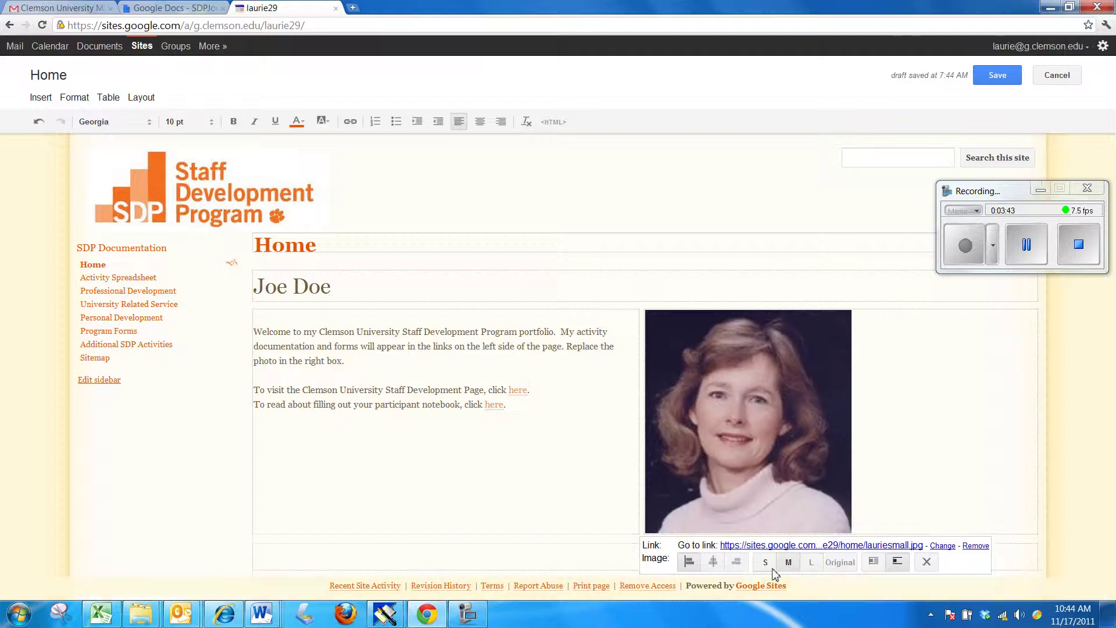
{"action": "left_click", "coordinate": [775, 568]}
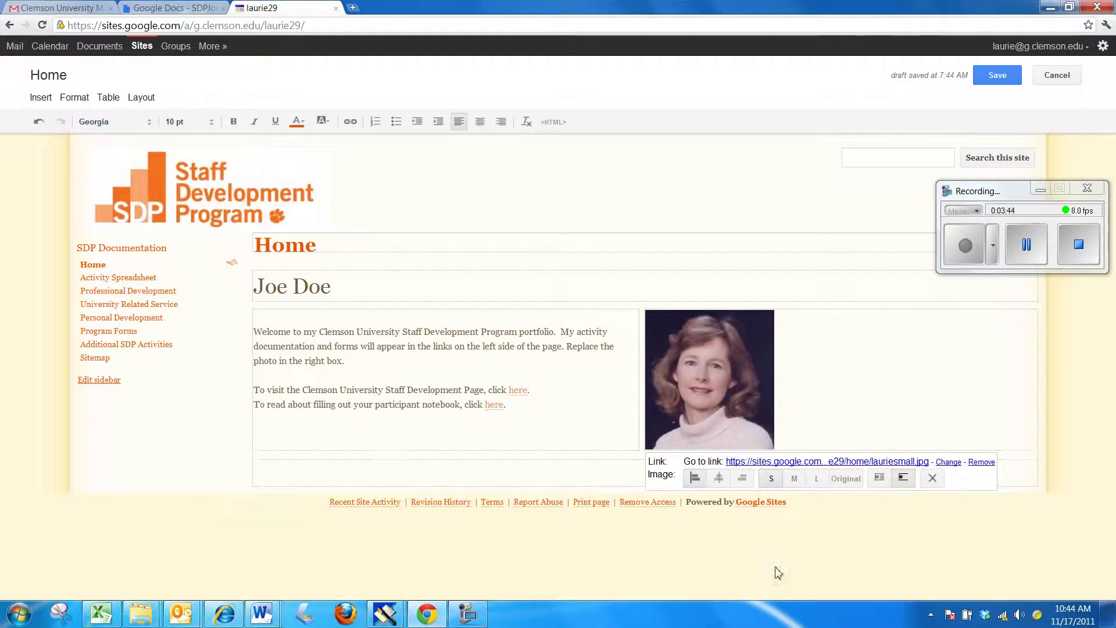
{"action": "left_click", "coordinate": [846, 479]}
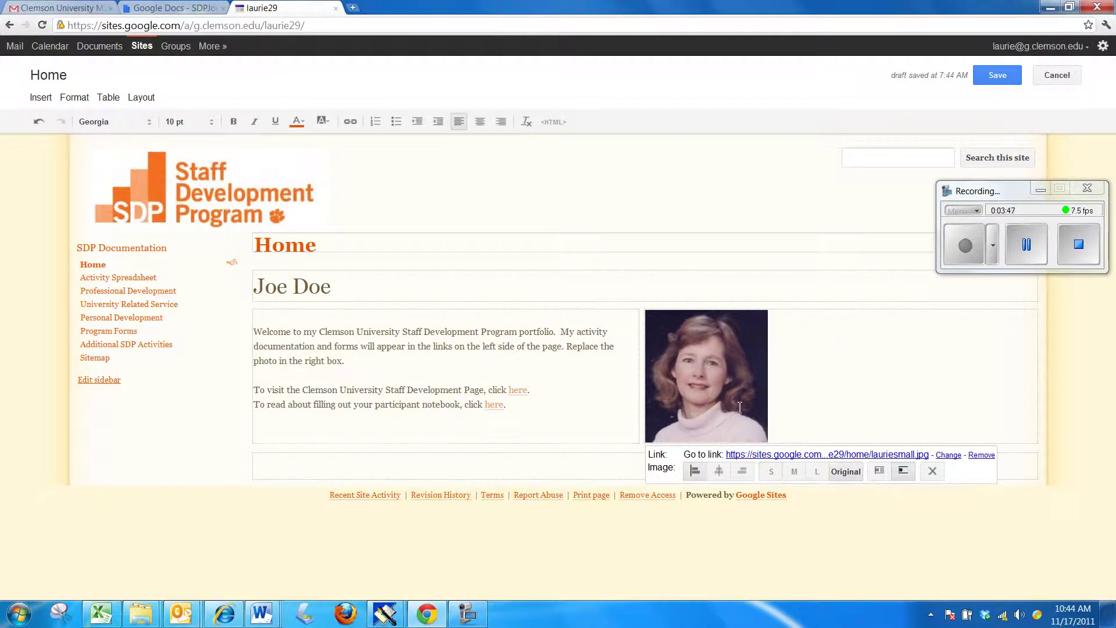
{"action": "left_click", "coordinate": [719, 472]}
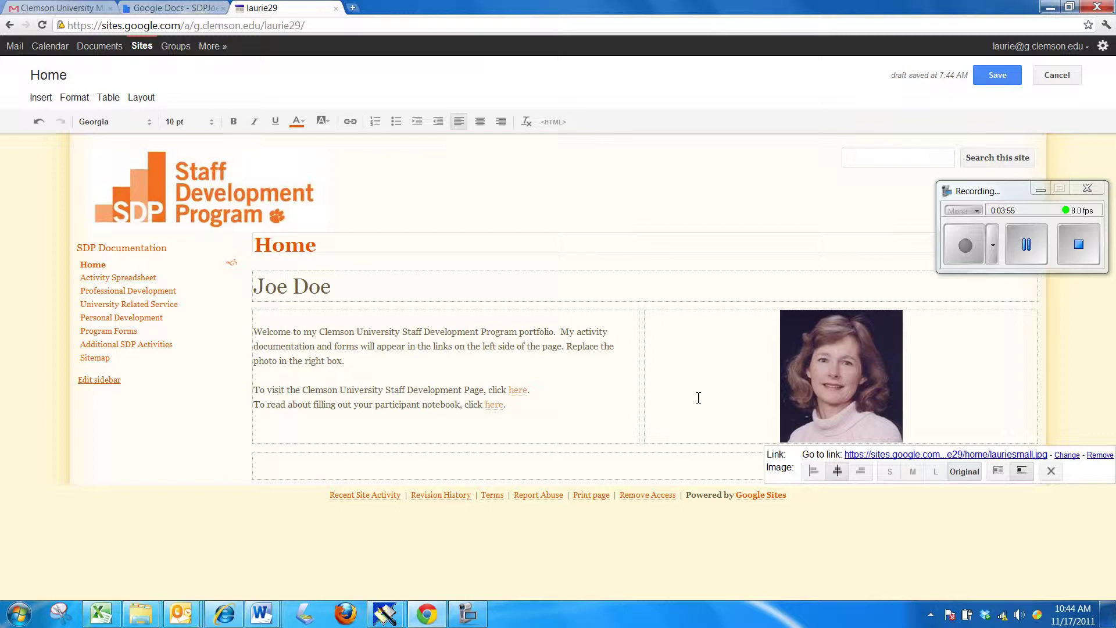
{"action": "left_click", "coordinate": [989, 354]}
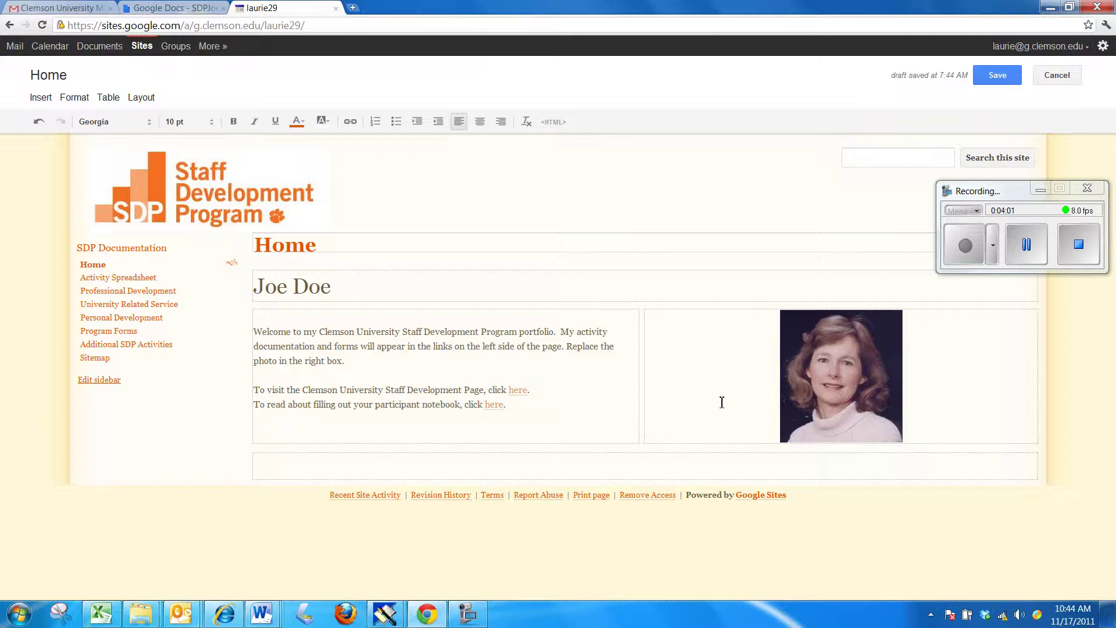
{"action": "left_click", "coordinate": [842, 377]}
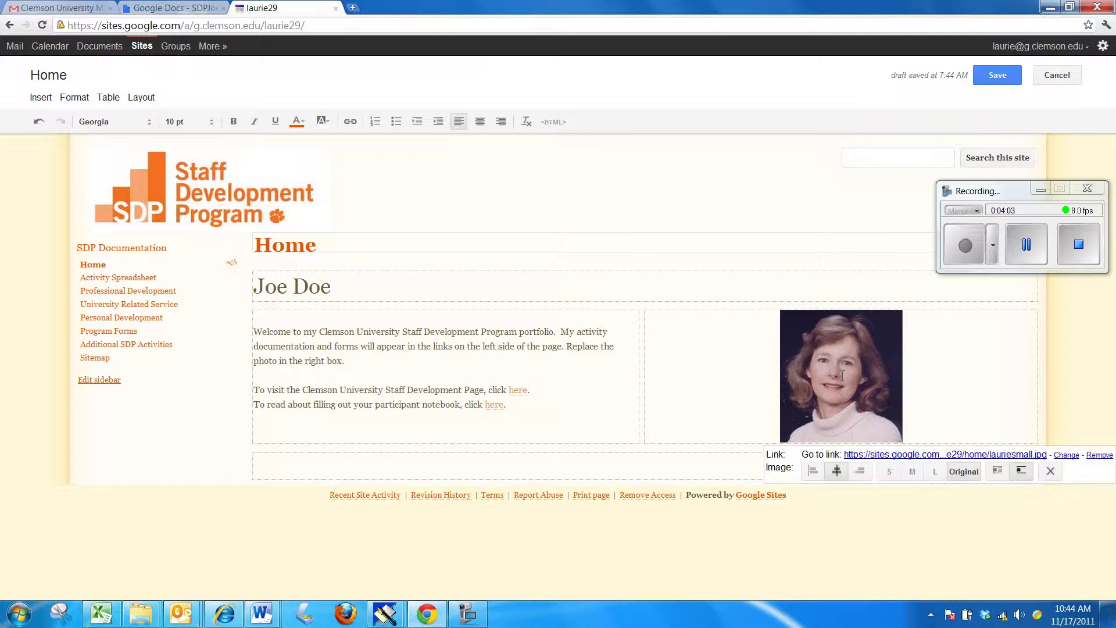
{"action": "left_click", "coordinate": [728, 388]}
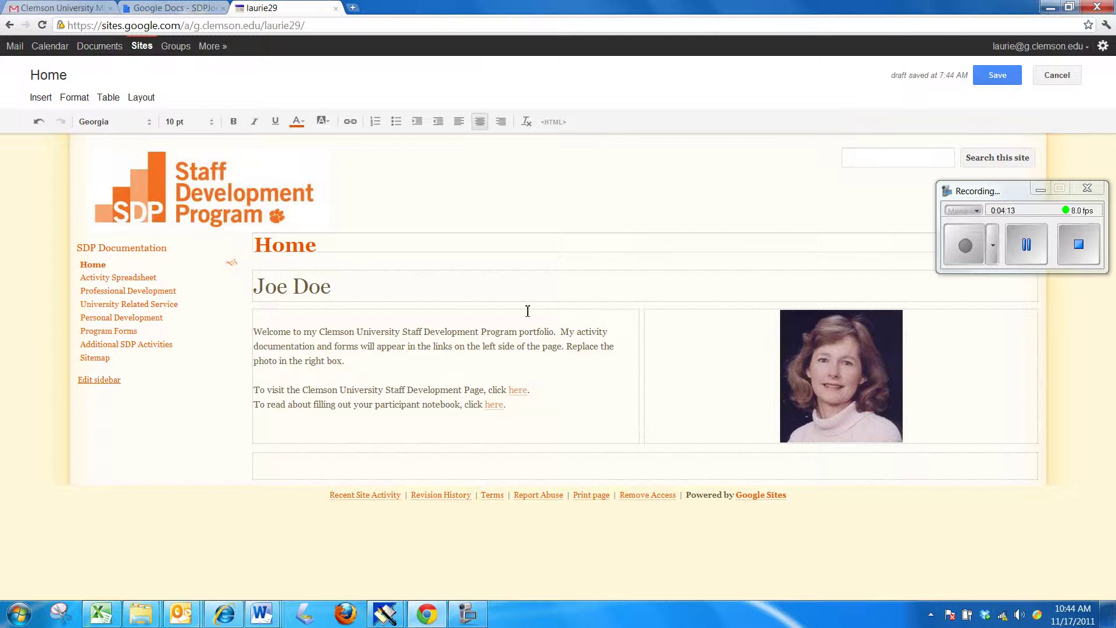
- Save the Home page and go to the Professional Development page
{"action": "left_click", "coordinate": [994, 78]}
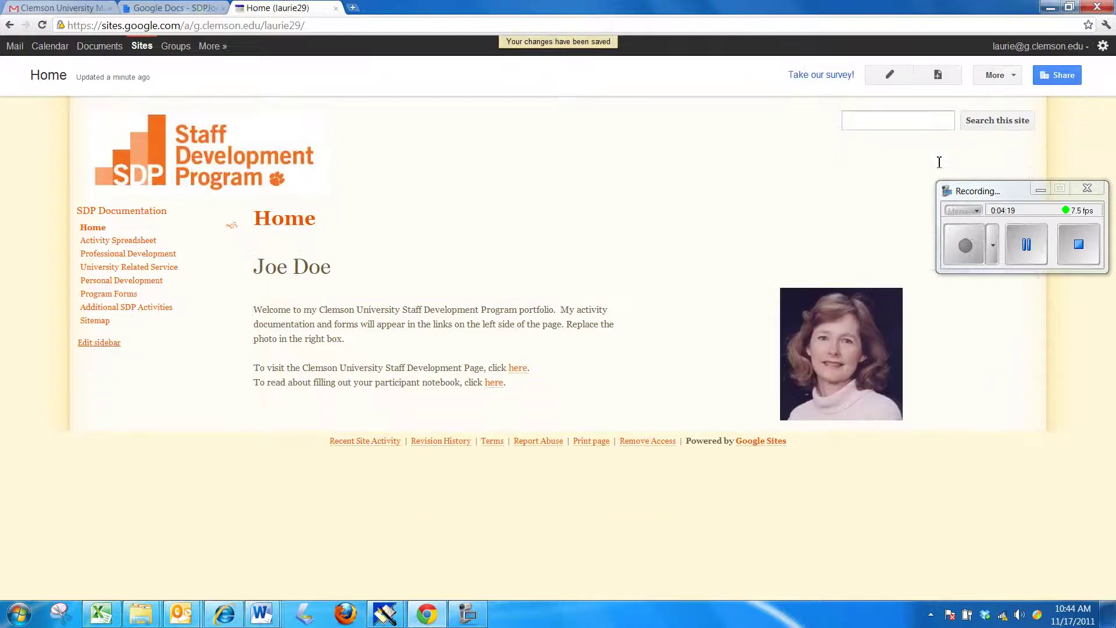
{"action": "left_click", "coordinate": [126, 246]}
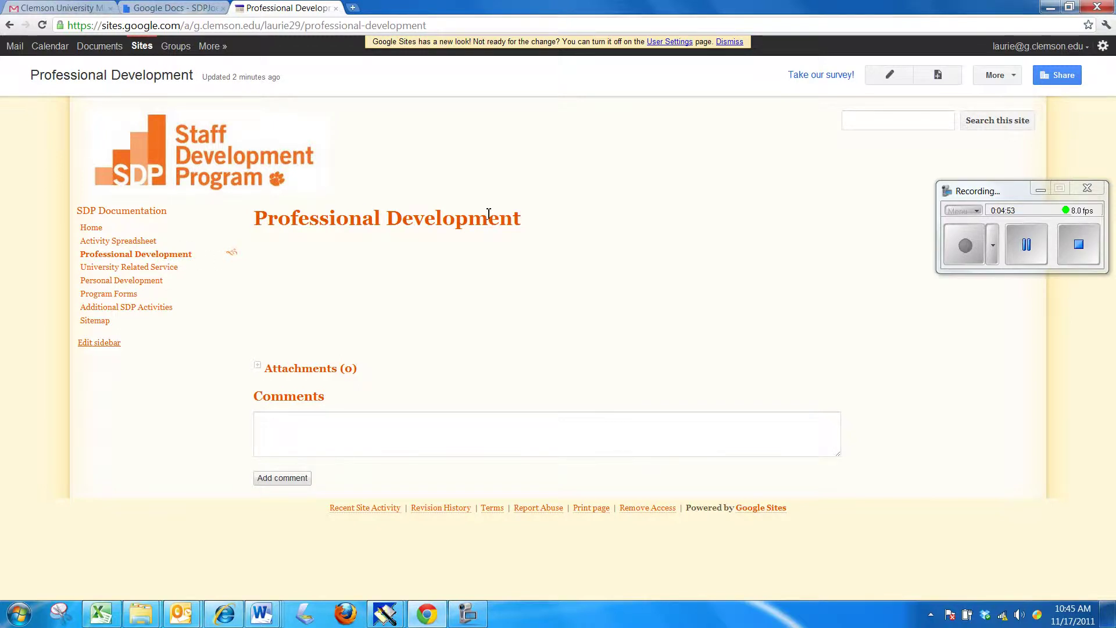
- Add 'Activity 2' and 'Activity 3' lines to Professional Development and save
{"action": "left_click", "coordinate": [891, 76]}
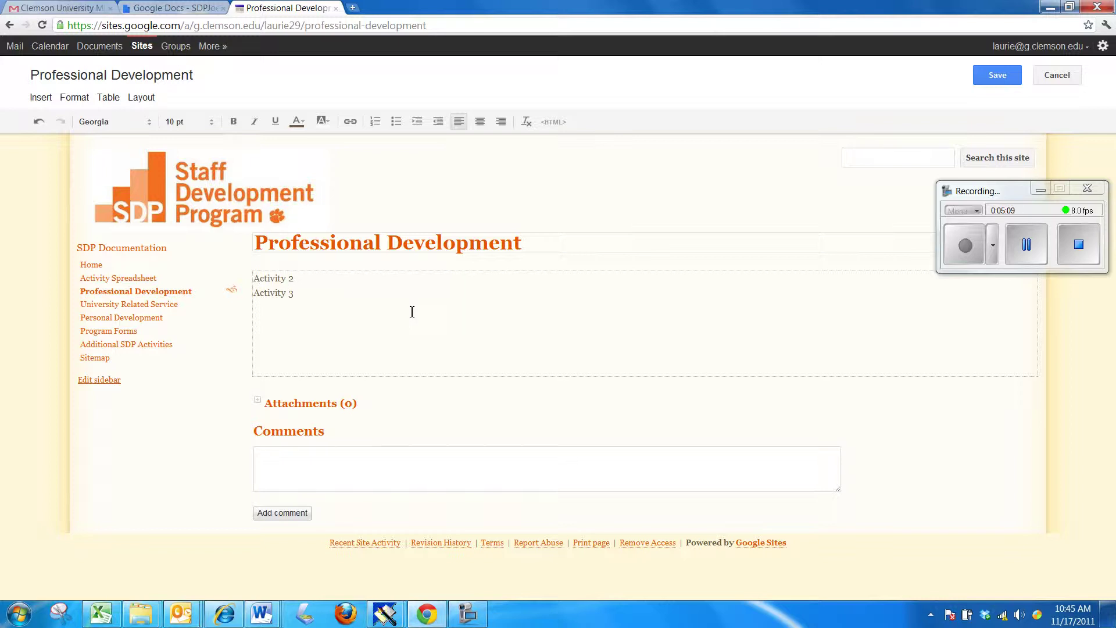
{"action": "left_click", "coordinate": [997, 76]}
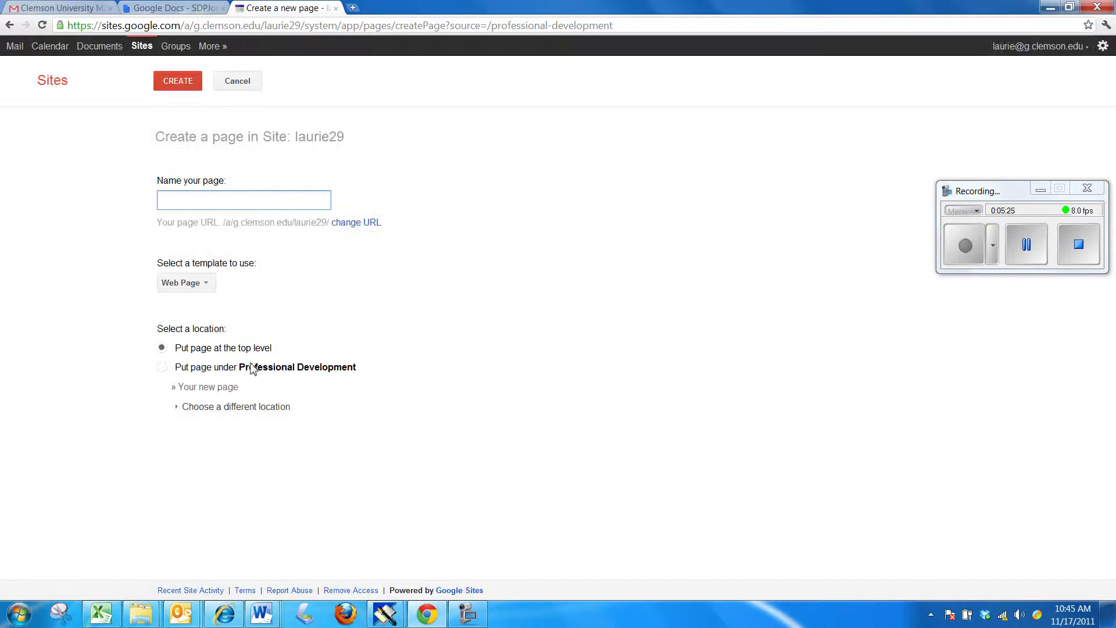
- Create a page named 'Activity 2' under Professional Development
{"action": "left_click", "coordinate": [163, 368]}
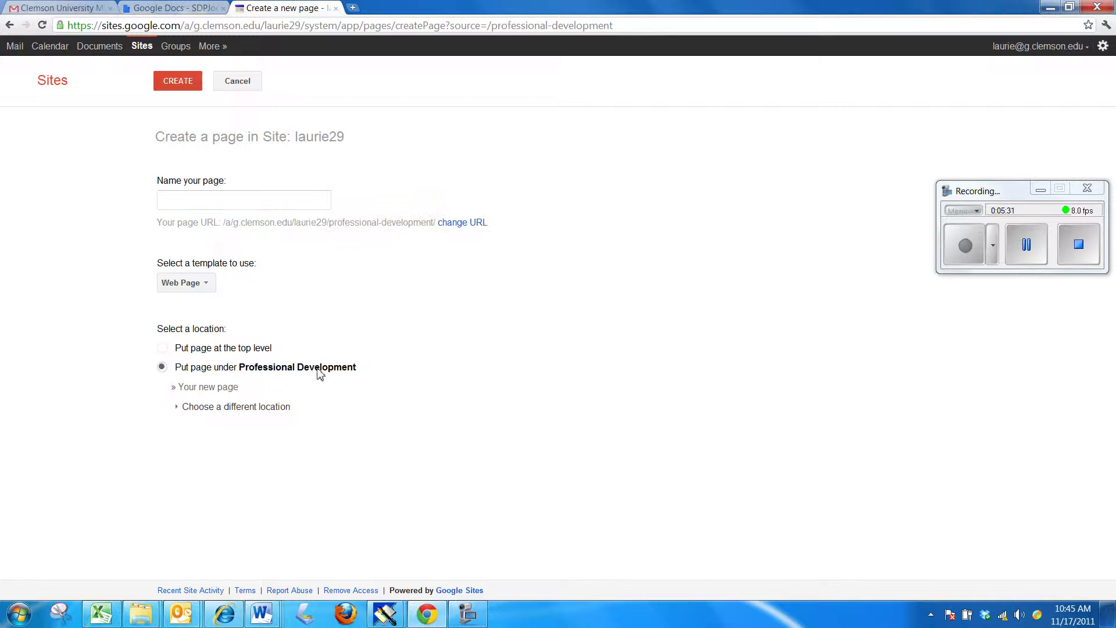
{"action": "left_click", "coordinate": [205, 193]}
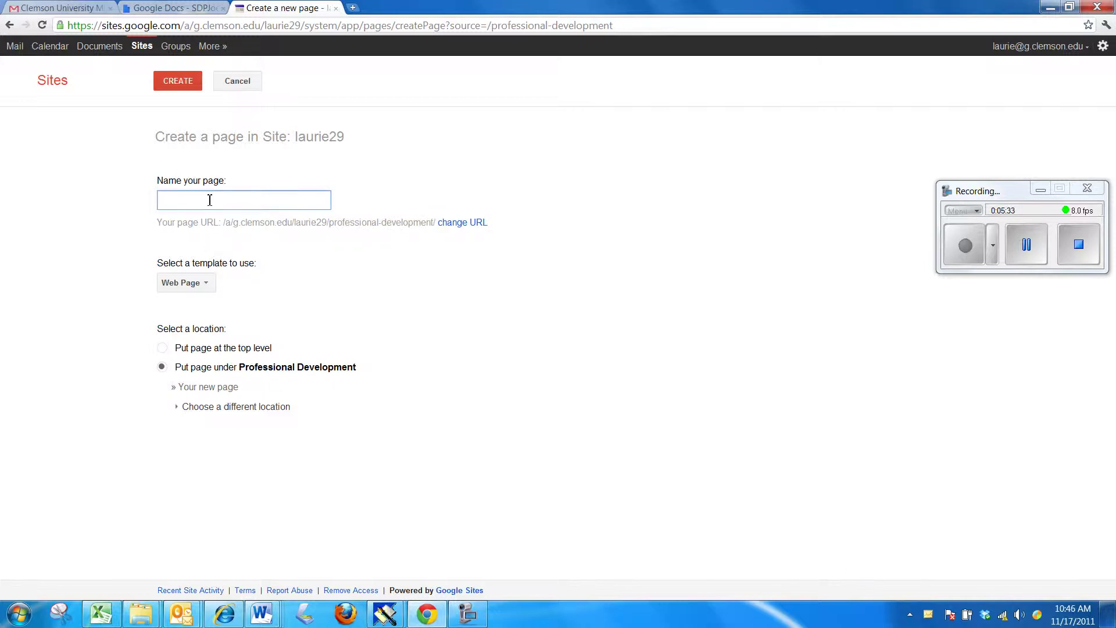
{"action": "type", "text": "Activity"}
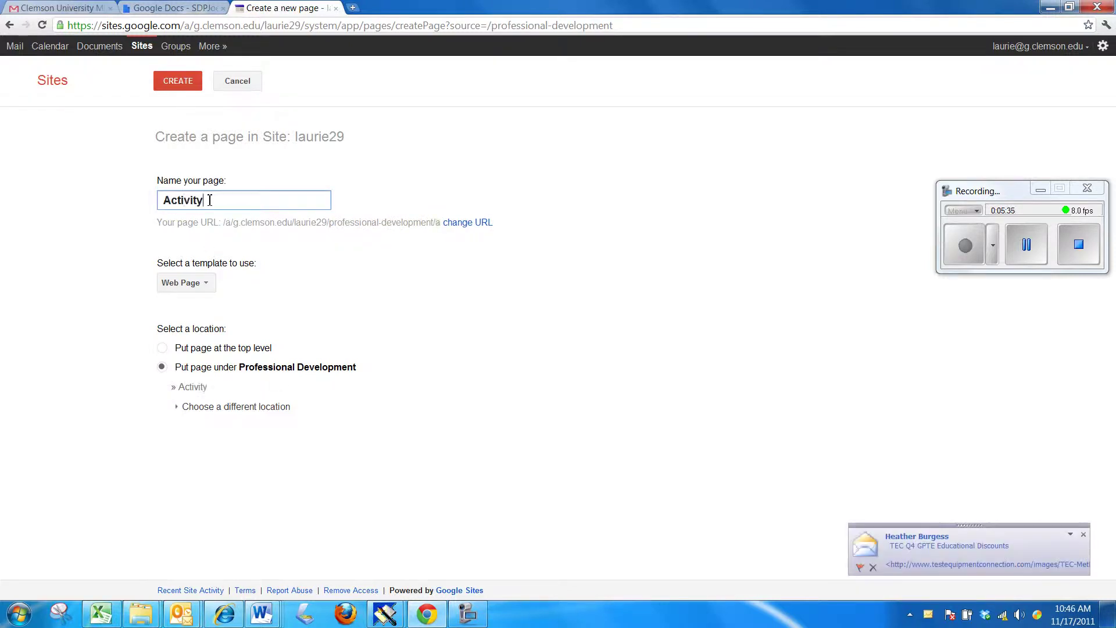
{"action": "type", "text": " 2"}
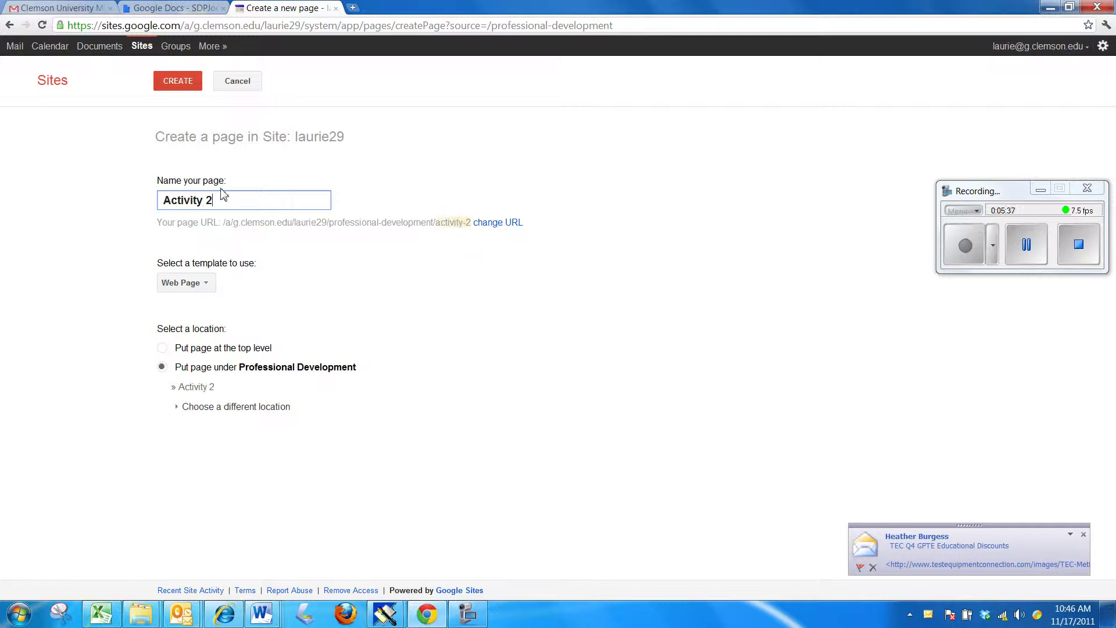
{"action": "left_click", "coordinate": [178, 82]}
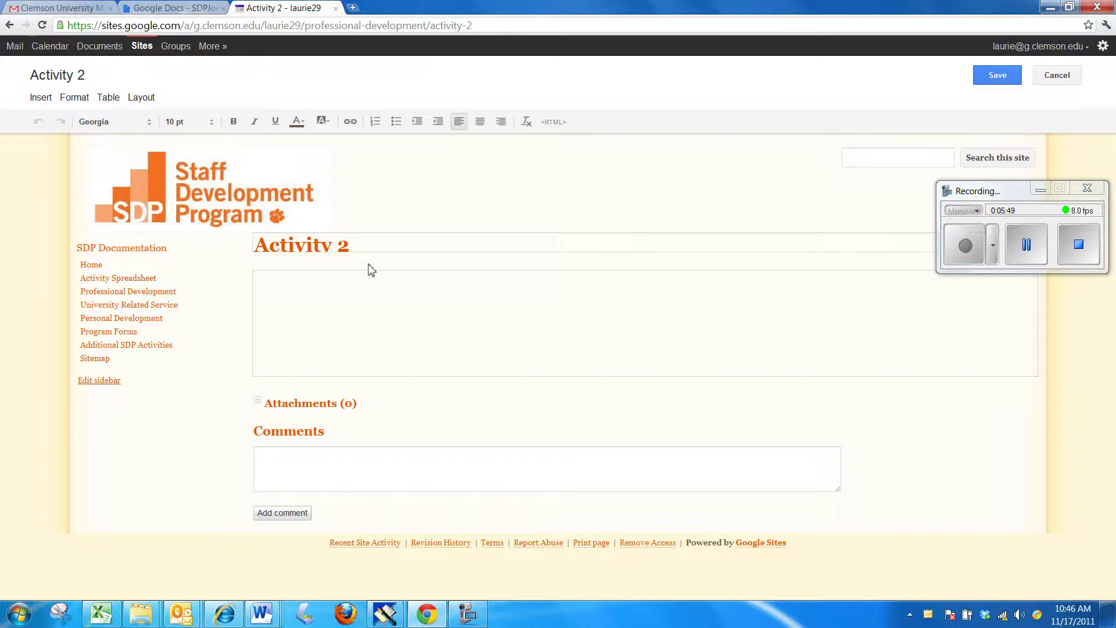
- Pick the SDPProfessionalActivity2 Google document as the embed for the Activity 2 page
{"action": "left_click", "coordinate": [38, 98]}
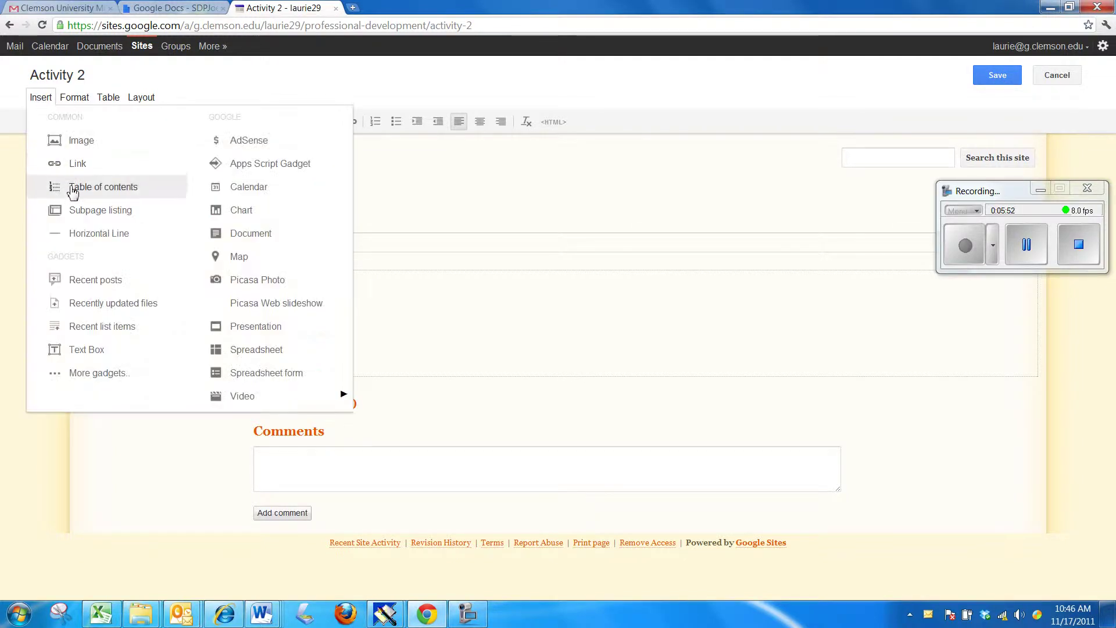
{"action": "left_click", "coordinate": [248, 236]}
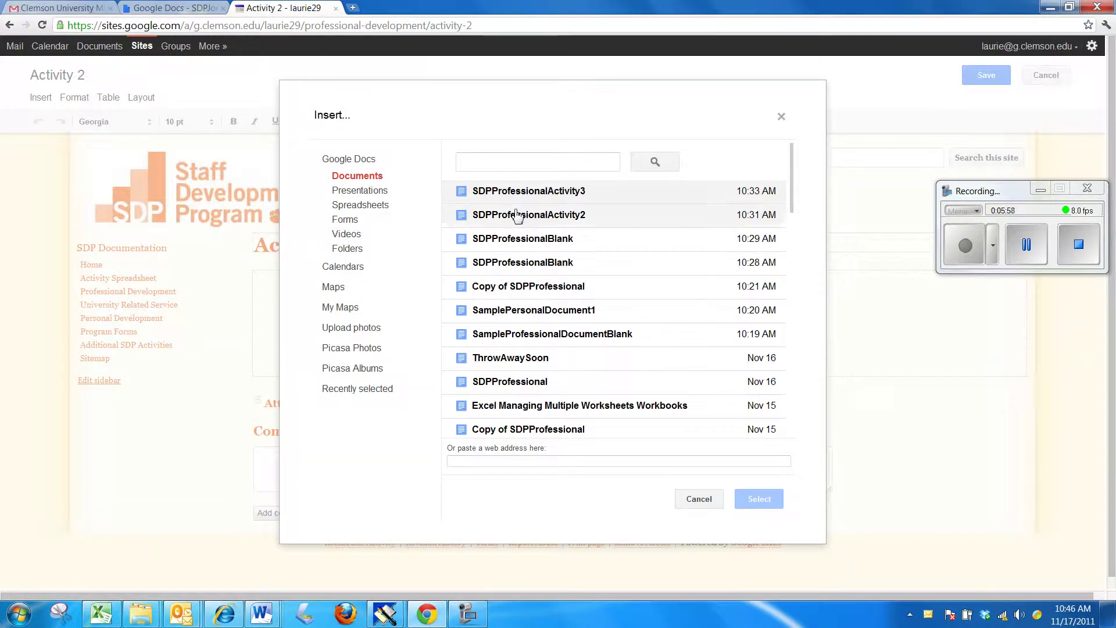
{"action": "left_click", "coordinate": [534, 219]}
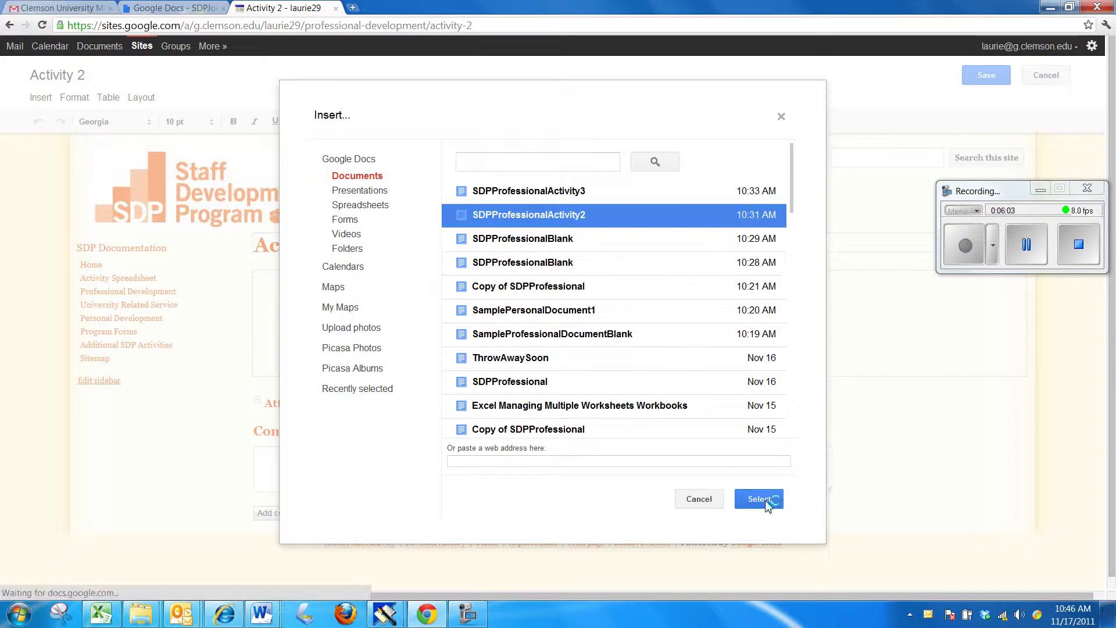
{"action": "left_click", "coordinate": [759, 499]}
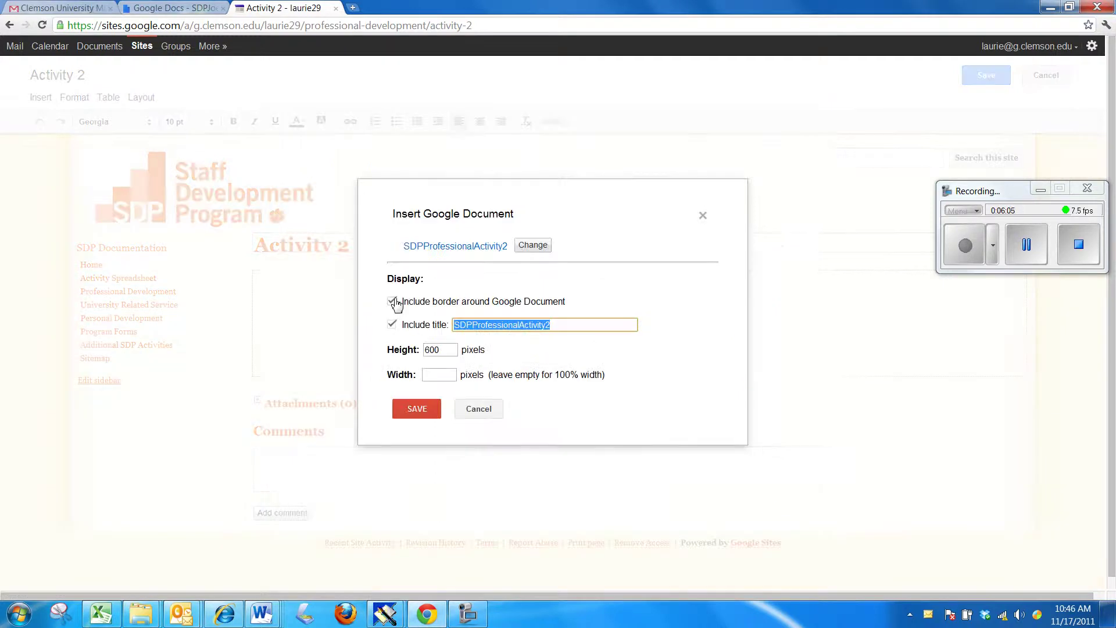
- Insert the SDPProfessionalActivity2 embed with border and title turned off
{"action": "left_click", "coordinate": [393, 302]}
{"action": "left_click", "coordinate": [393, 325]}
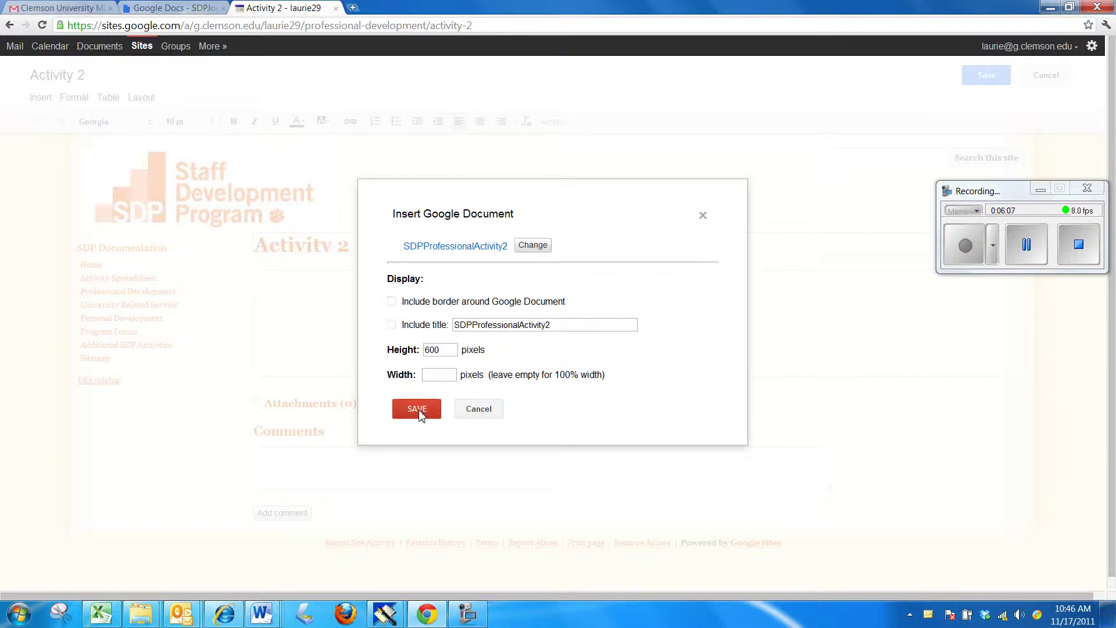
{"action": "left_click", "coordinate": [423, 407]}
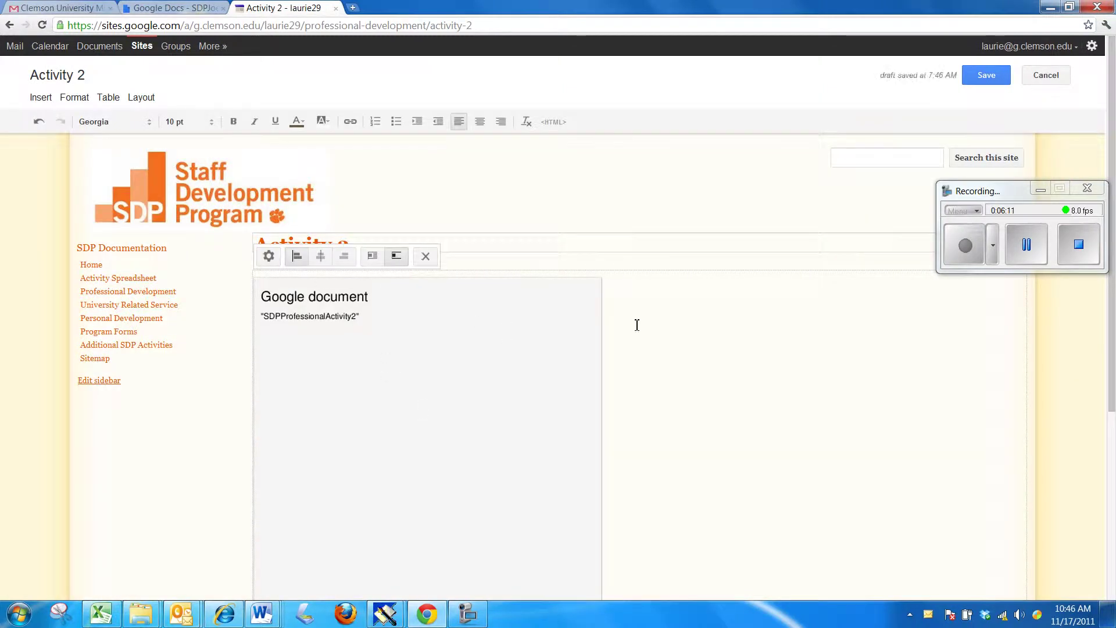
- Centre the embedded document and save the Activity 2 page
{"action": "left_click", "coordinate": [320, 256]}
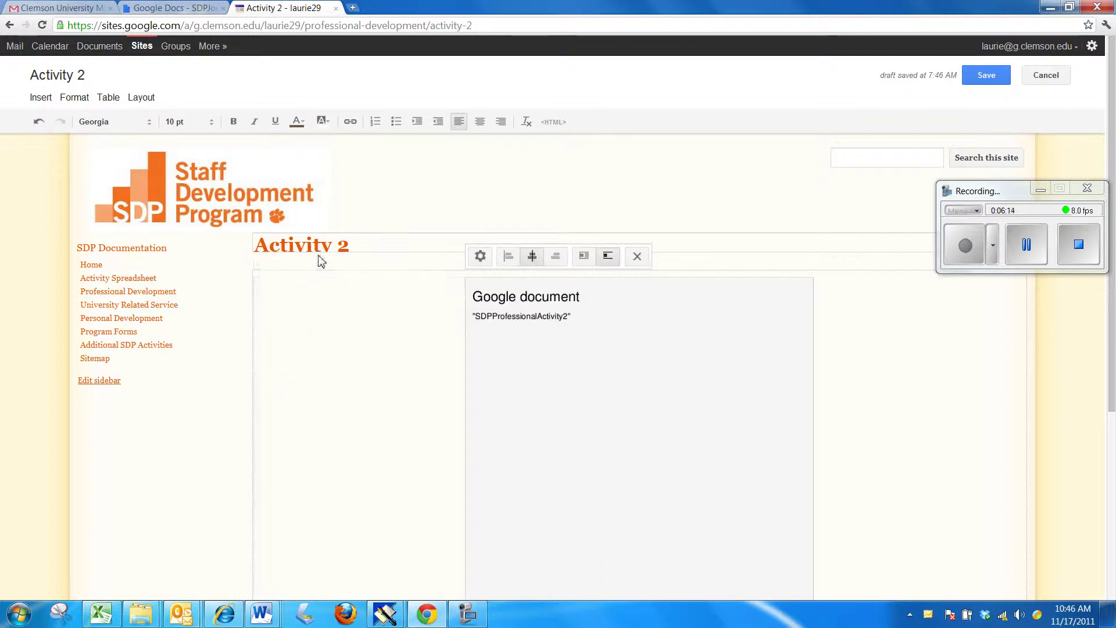
{"action": "left_click", "coordinate": [374, 374]}
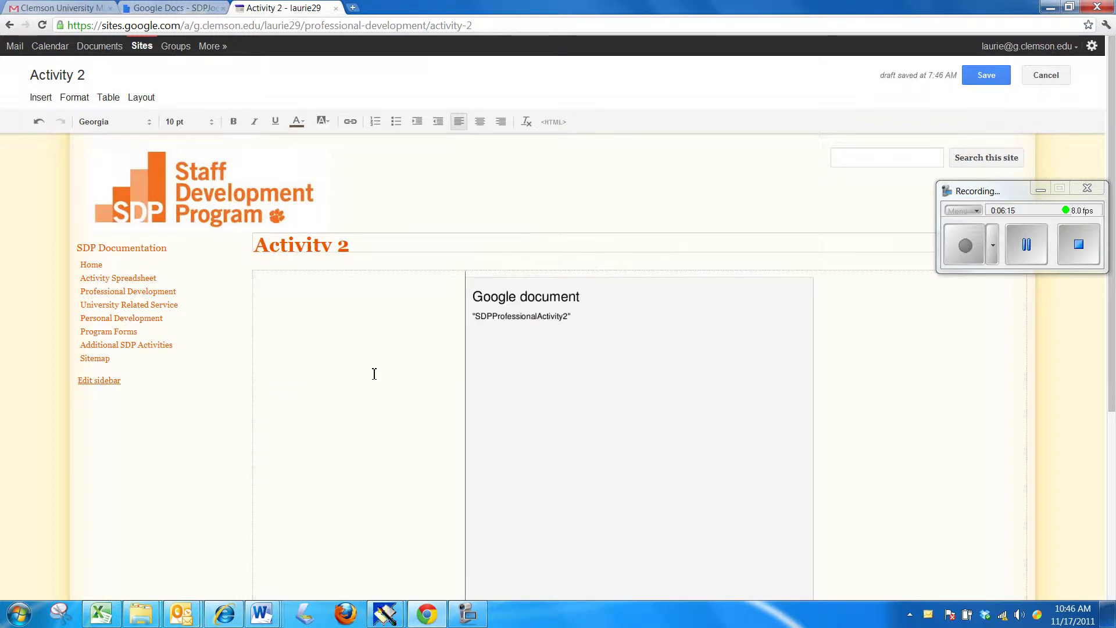
{"action": "left_click", "coordinate": [620, 361]}
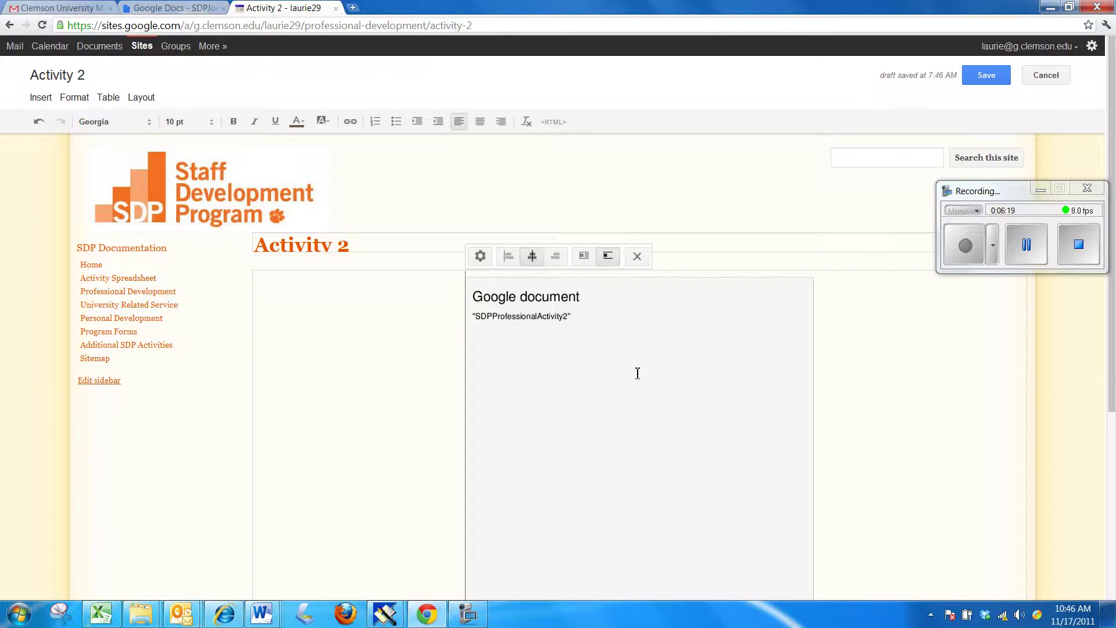
{"action": "left_click", "coordinate": [879, 338]}
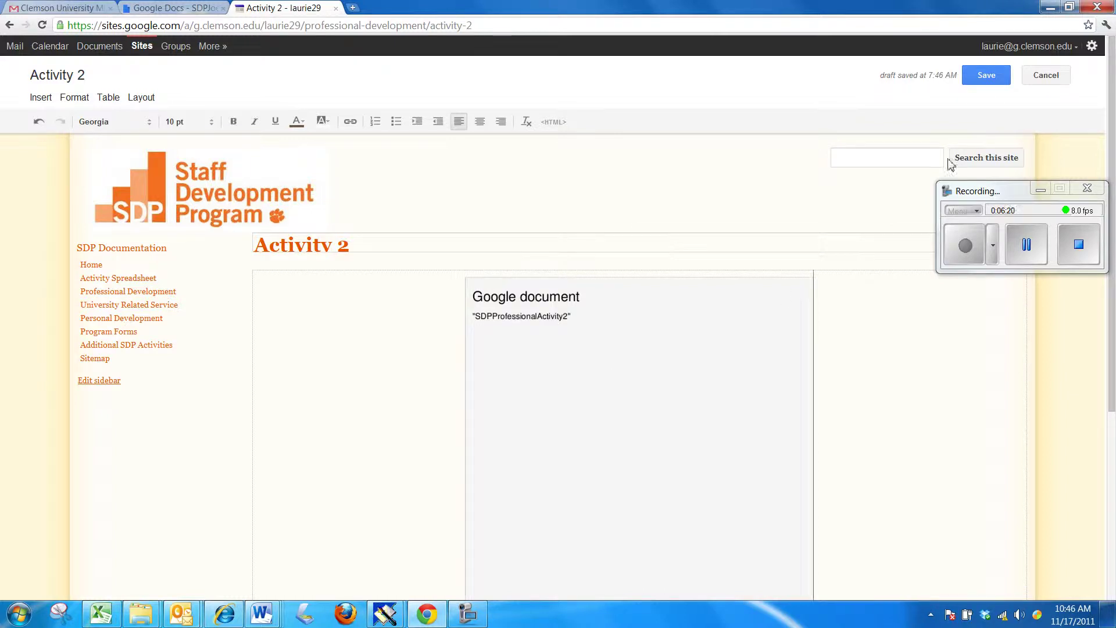
{"action": "left_click", "coordinate": [987, 76]}
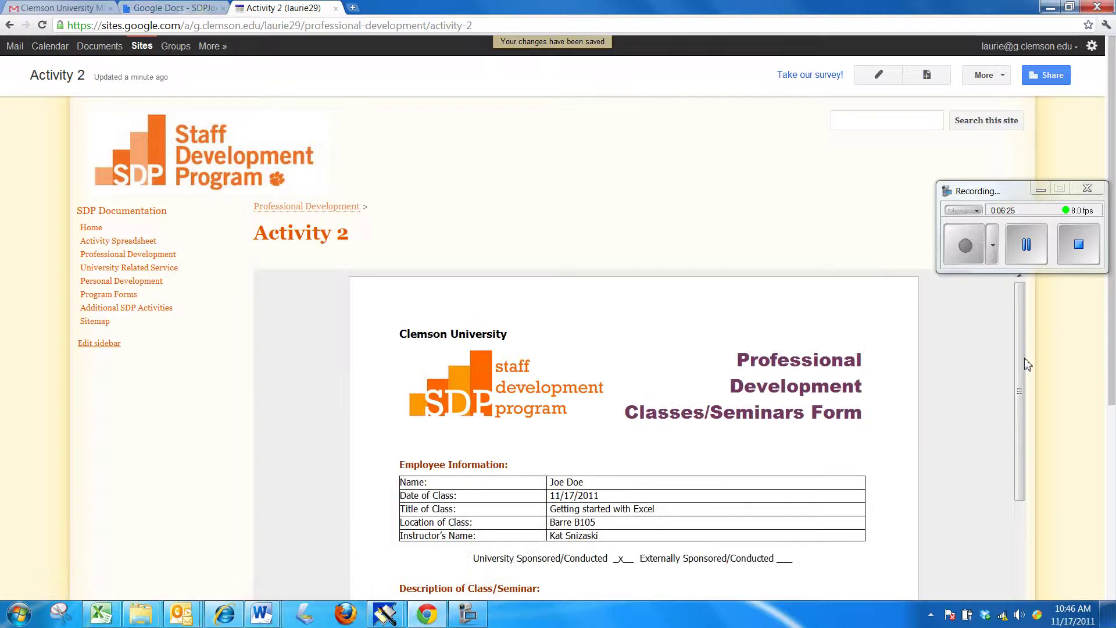
- Review the embedded form, then return to the Professional Development page via its breadcrumb
{"action": "left_click_drag", "start_coordinate": [1019, 356], "coordinate": [1021, 308]}
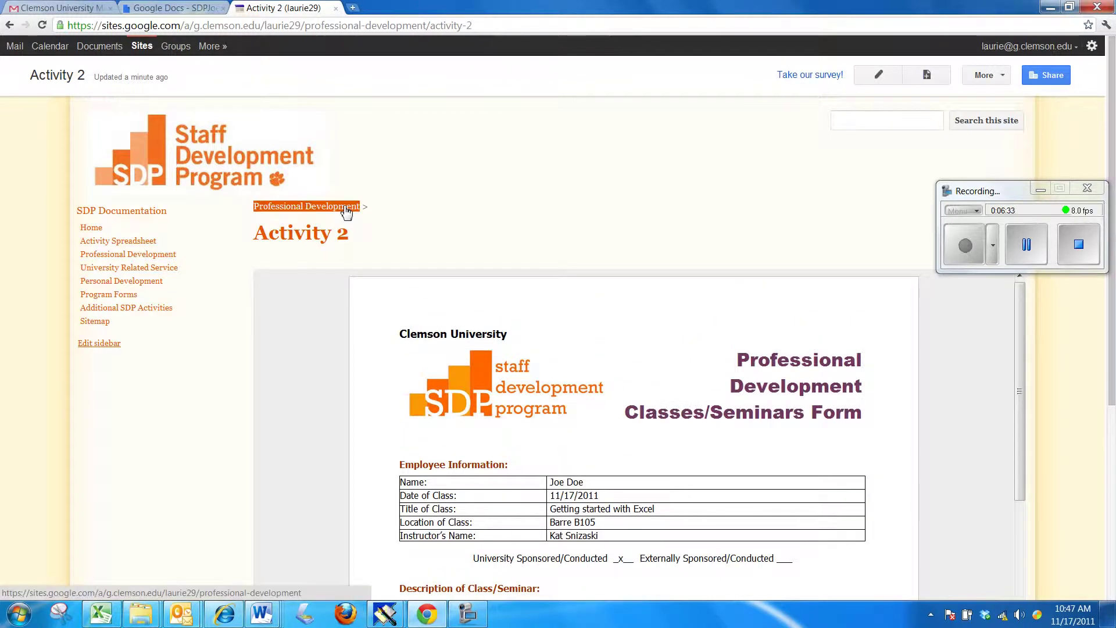
{"action": "left_click", "coordinate": [346, 210]}
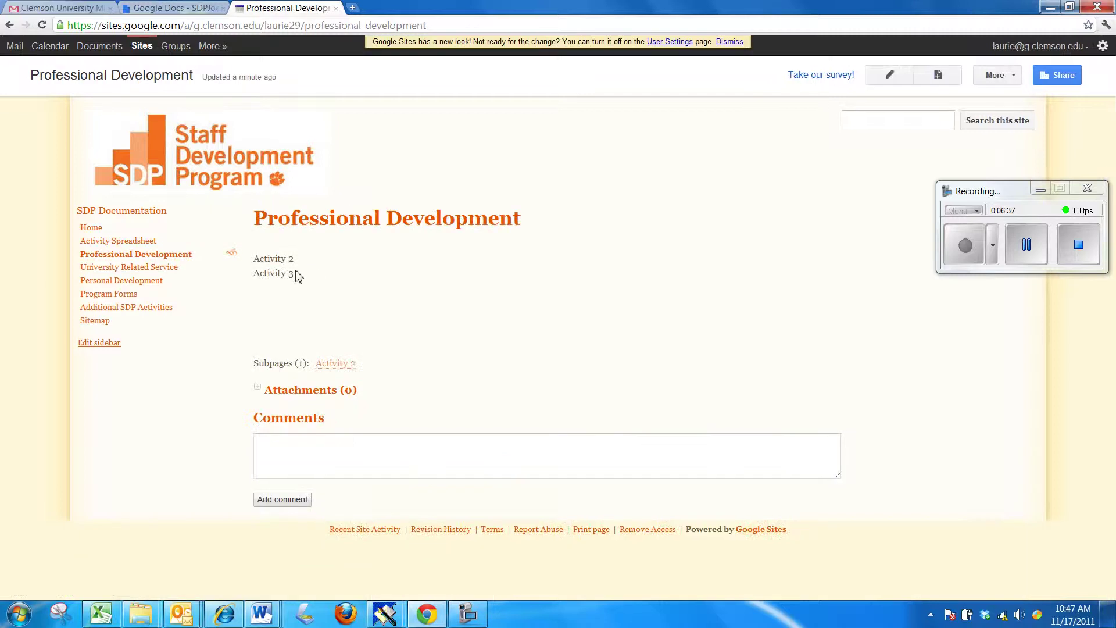
- Create a new page named Activity 3
{"action": "left_click", "coordinate": [939, 75]}
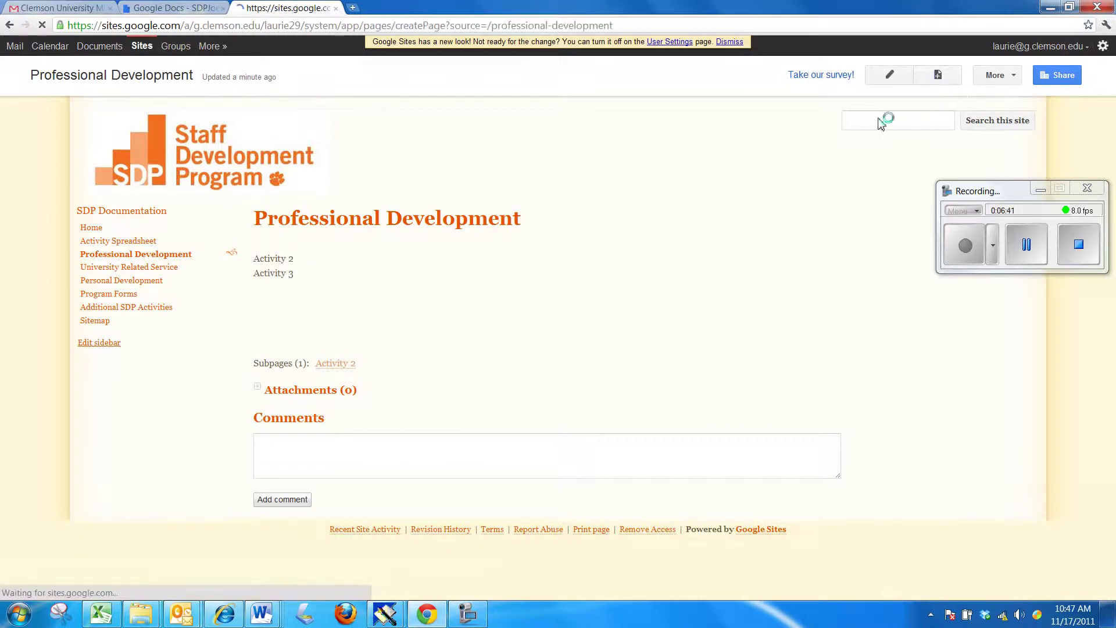
{"action": "type", "text": "Activity 3"}
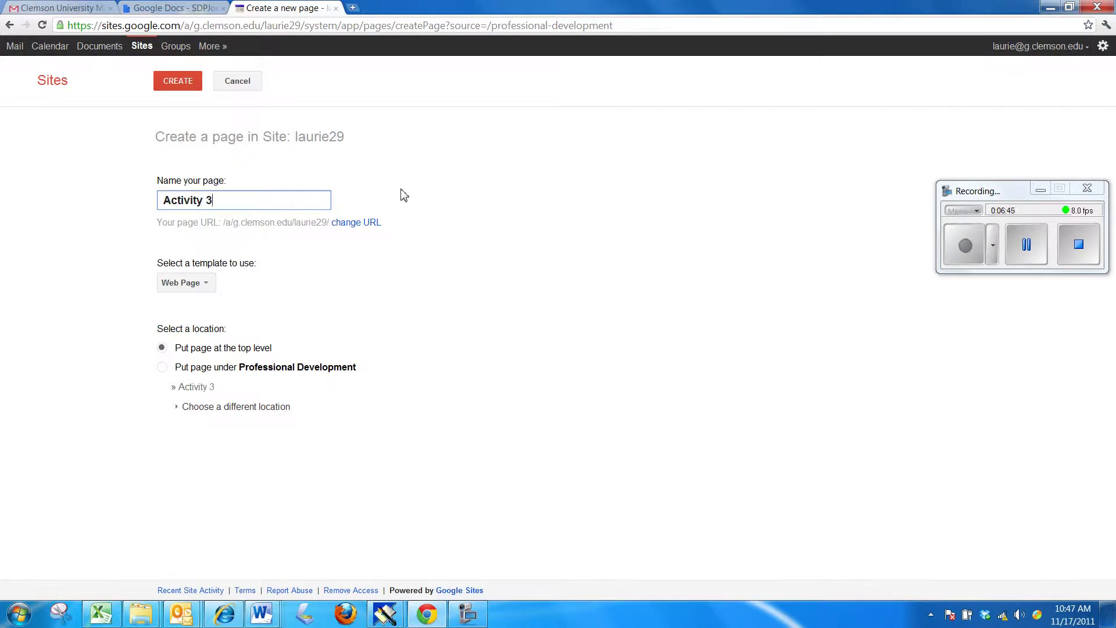
{"action": "left_click", "coordinate": [192, 82]}
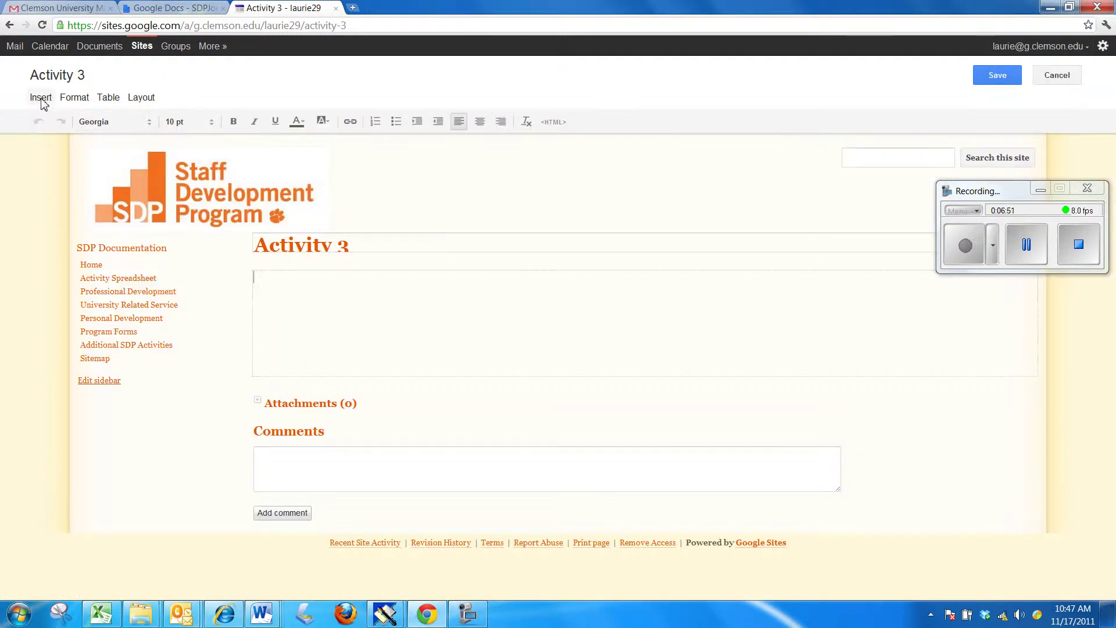
- Choose the SDPProfessionalActivity3 Google document to embed on Activity 3
{"action": "left_click", "coordinate": [40, 98]}
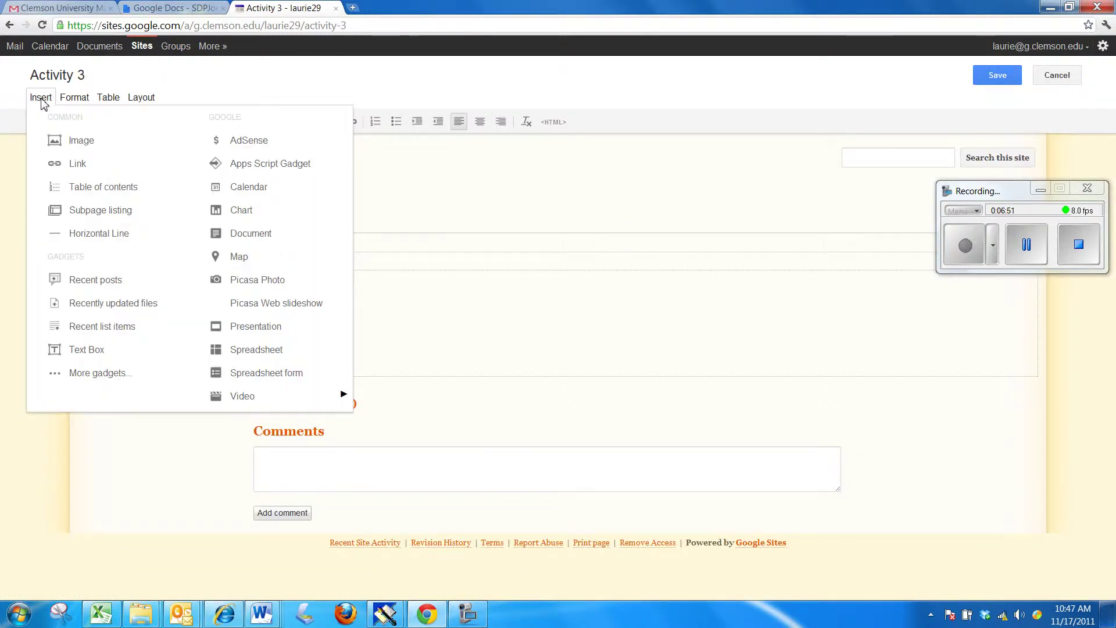
{"action": "left_click", "coordinate": [245, 233]}
{"action": "left_click", "coordinate": [558, 197]}
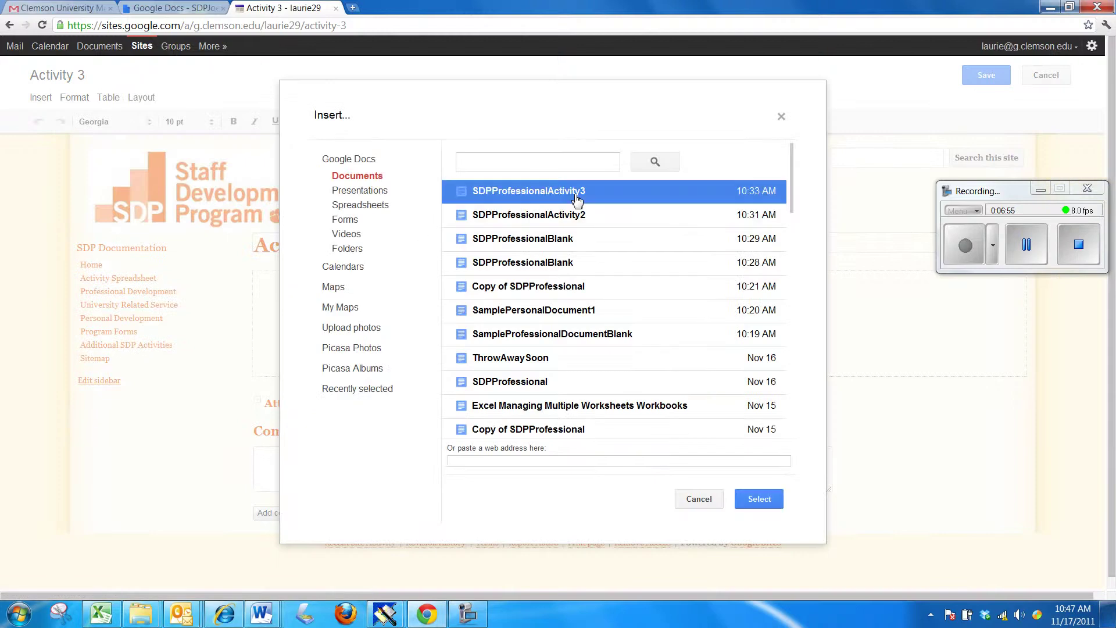
{"action": "left_click", "coordinate": [760, 500]}
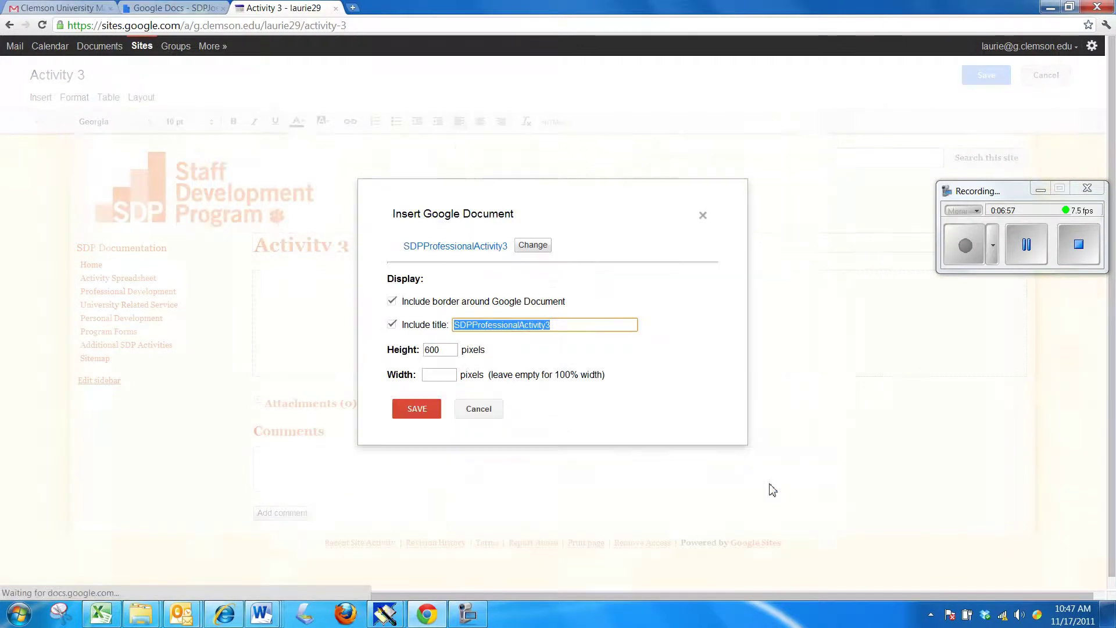
- Embed it centred without border or title, and save the Activity 3 page
{"action": "left_click", "coordinate": [393, 301]}
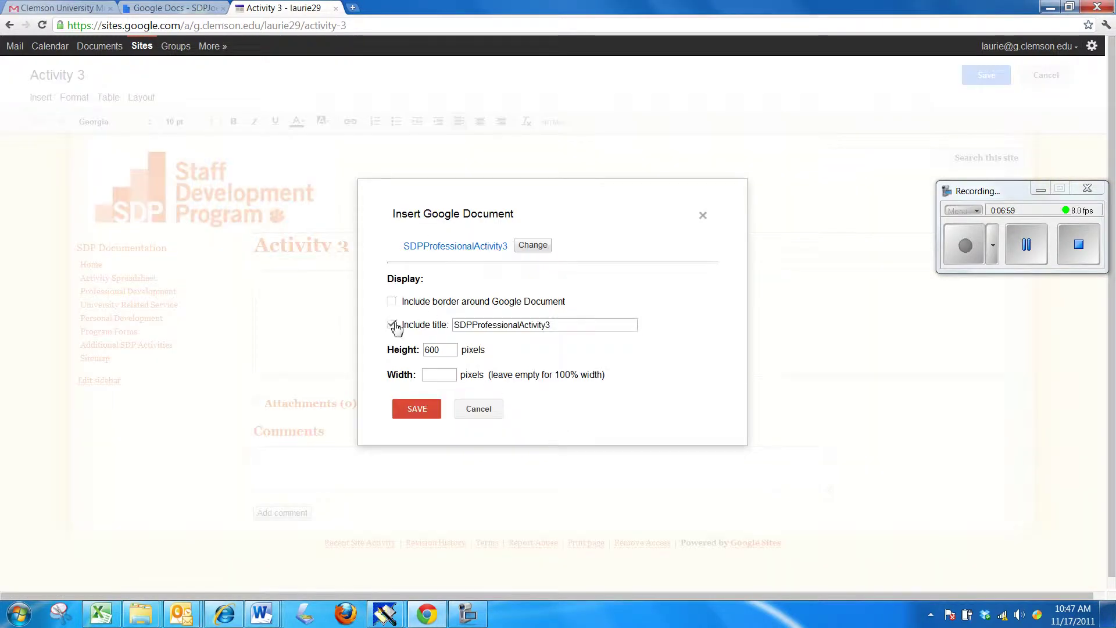
{"action": "left_click", "coordinate": [391, 323]}
{"action": "left_click", "coordinate": [414, 412]}
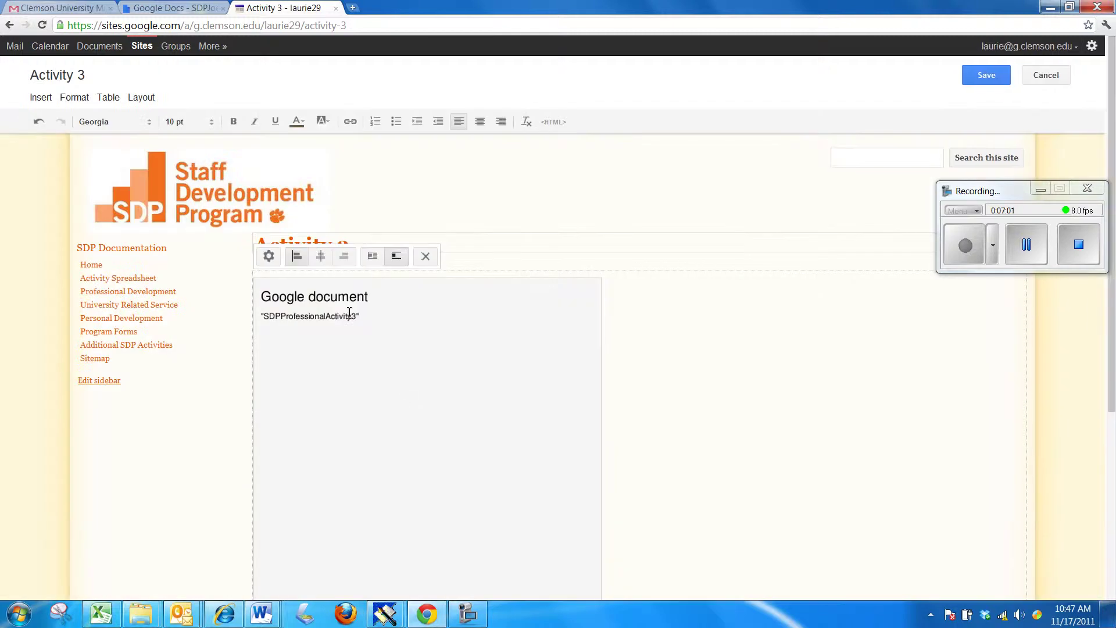
{"action": "left_click", "coordinate": [320, 256]}
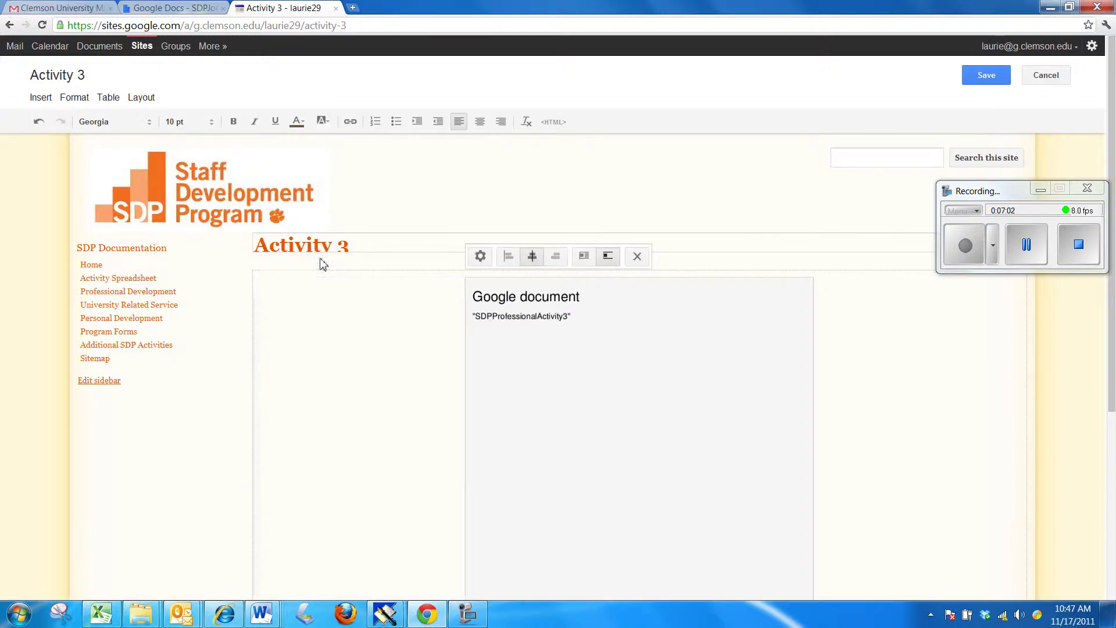
{"action": "left_click", "coordinate": [987, 77]}
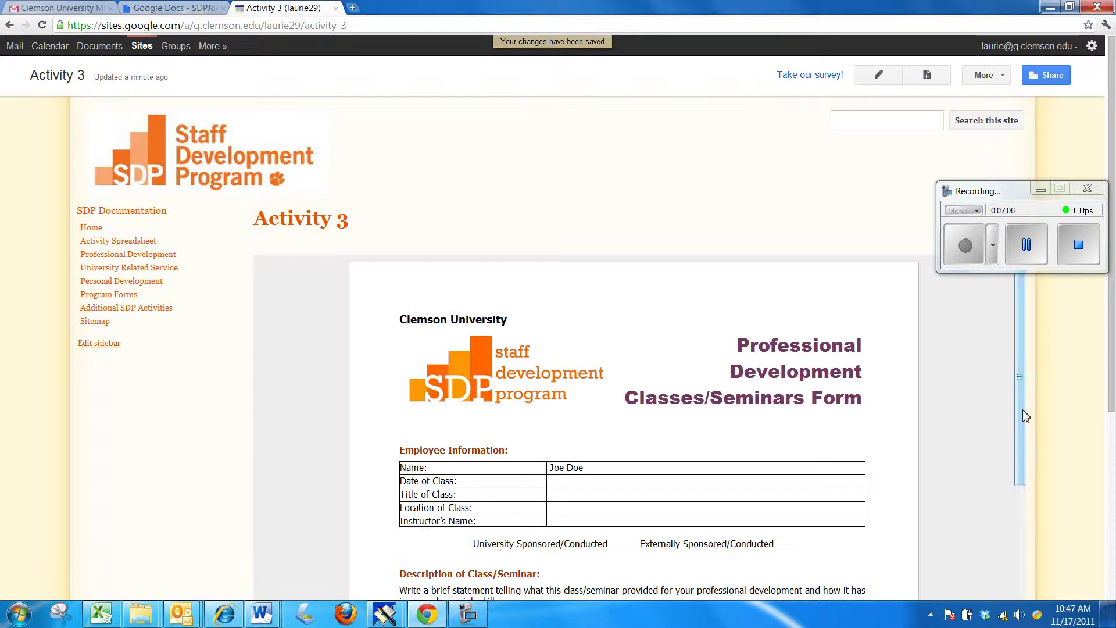
{"action": "scroll", "coordinate": [1030, 449], "scroll_direction": "down", "scroll_amount": 1}
{"action": "scroll", "coordinate": [1025, 429], "scroll_direction": "up", "scroll_amount": 1}
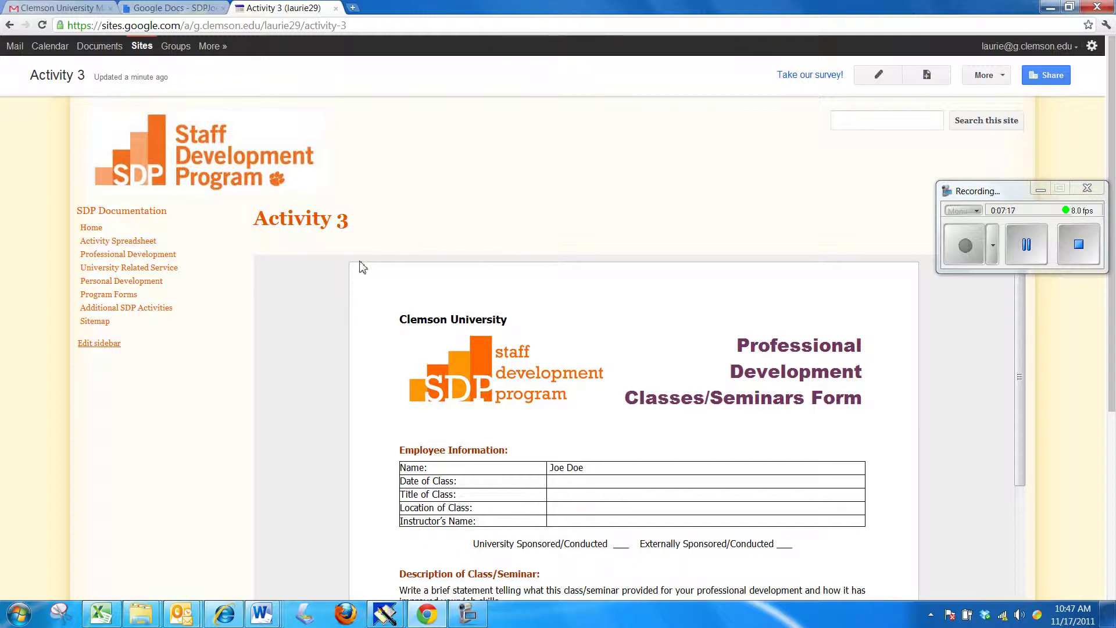
{"action": "left_click", "coordinate": [99, 325]}
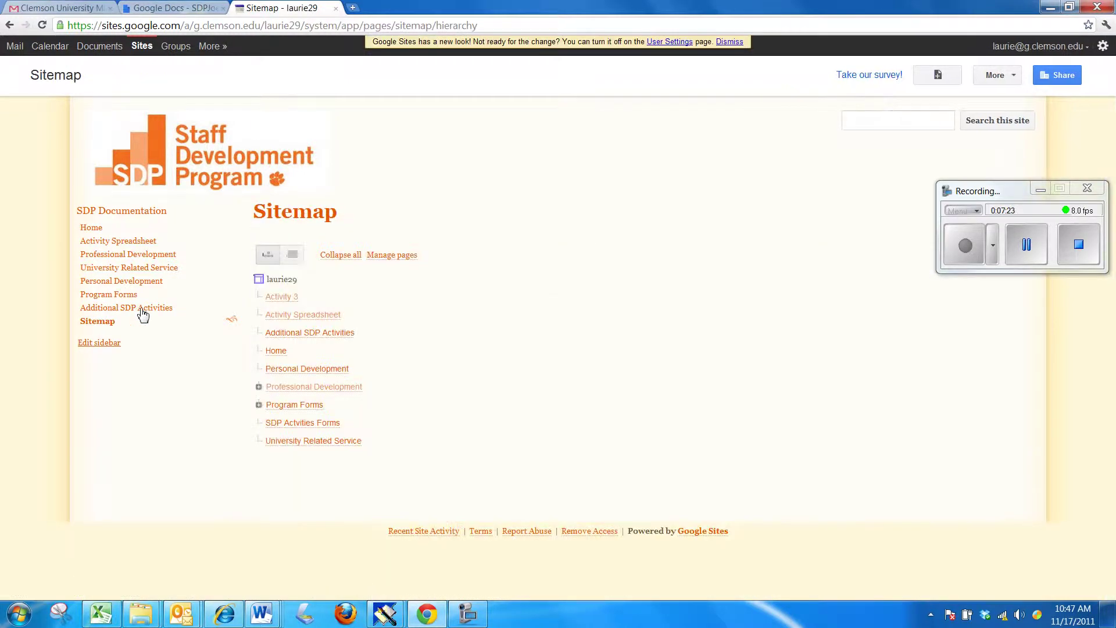
{"action": "left_click", "coordinate": [259, 388]}
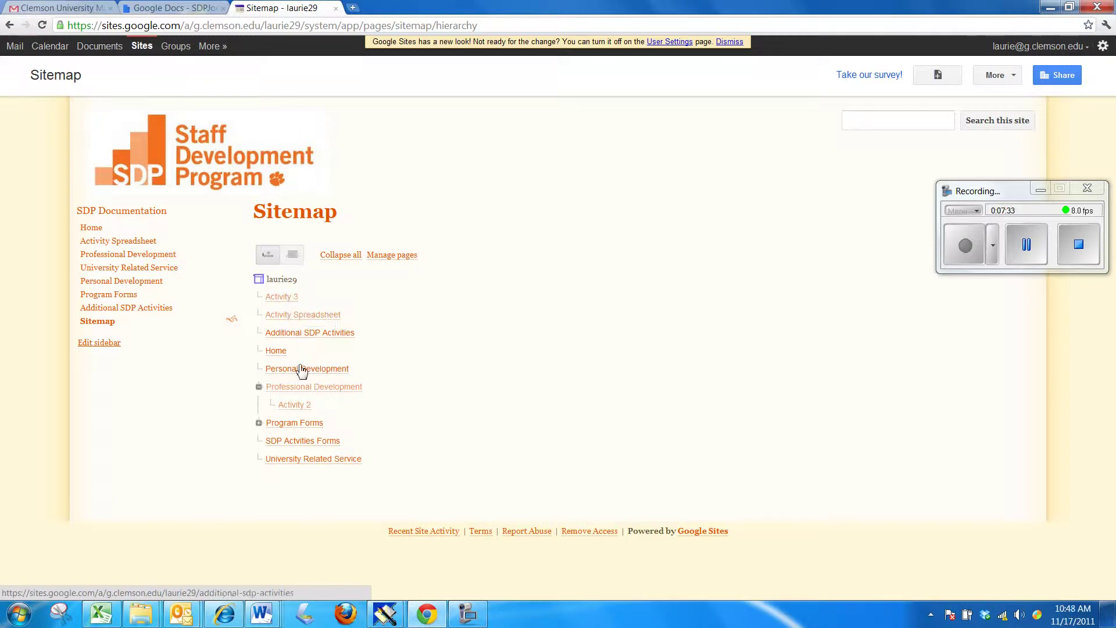
{"action": "left_click", "coordinate": [290, 298]}
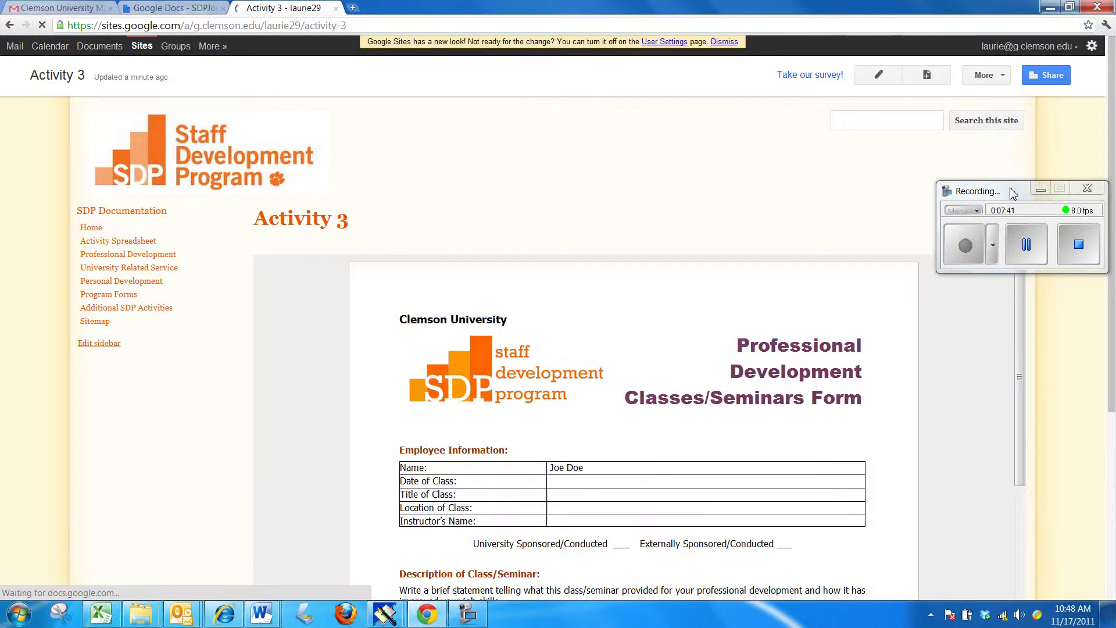
- Move the Activity 3 page under Professional Development using Move page
{"action": "left_click_drag", "start_coordinate": [1013, 193], "coordinate": [1055, 362]}
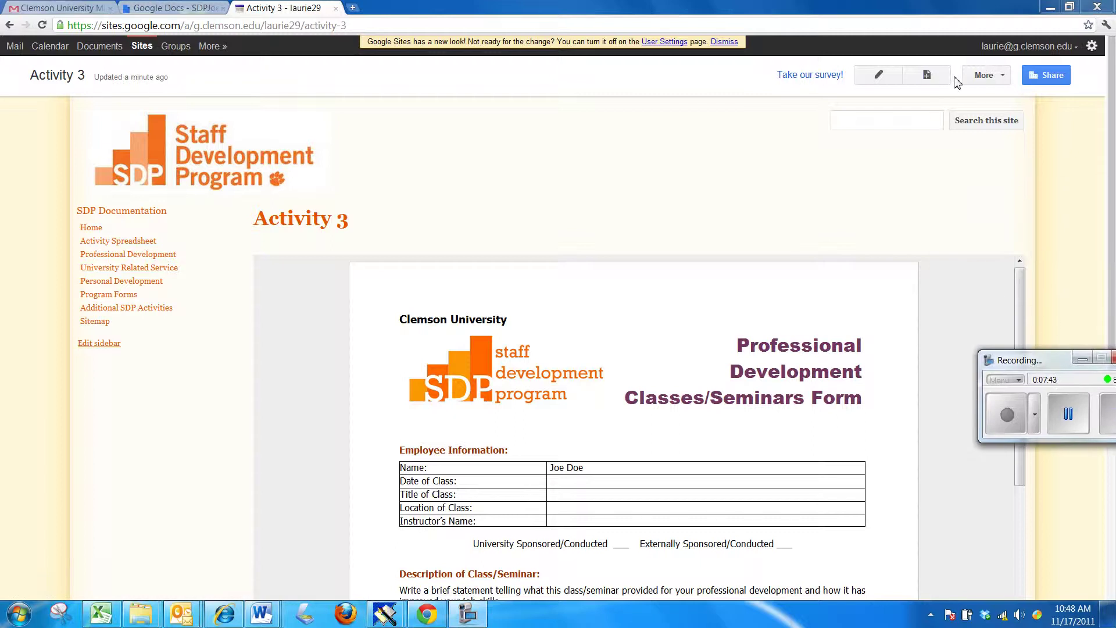
{"action": "left_click", "coordinate": [1004, 79]}
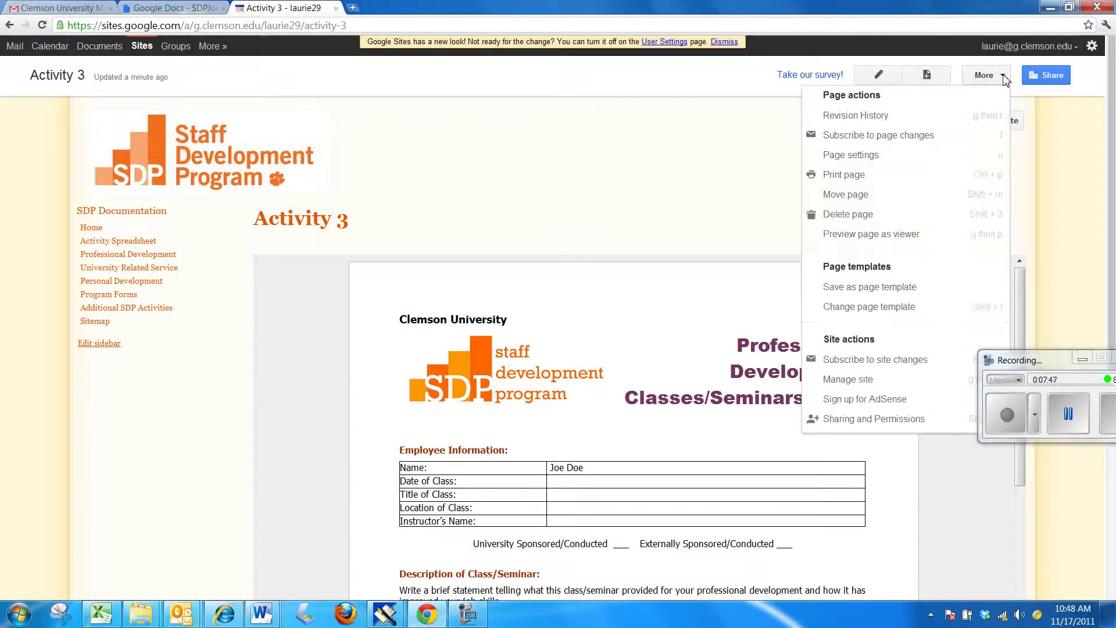
{"action": "left_click", "coordinate": [853, 198]}
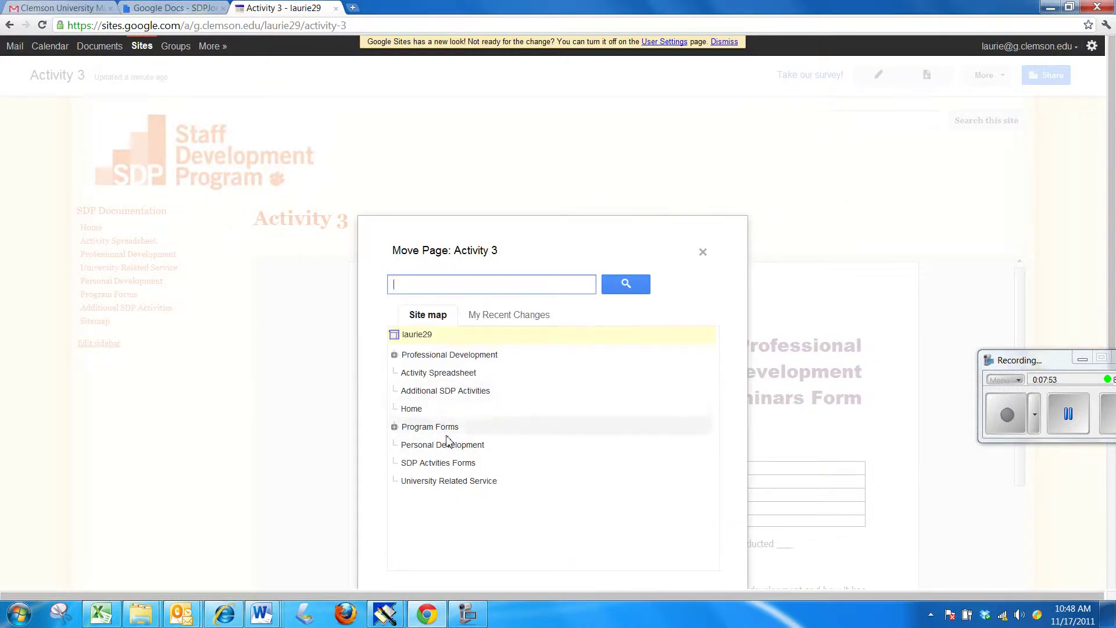
{"action": "left_click", "coordinate": [467, 358]}
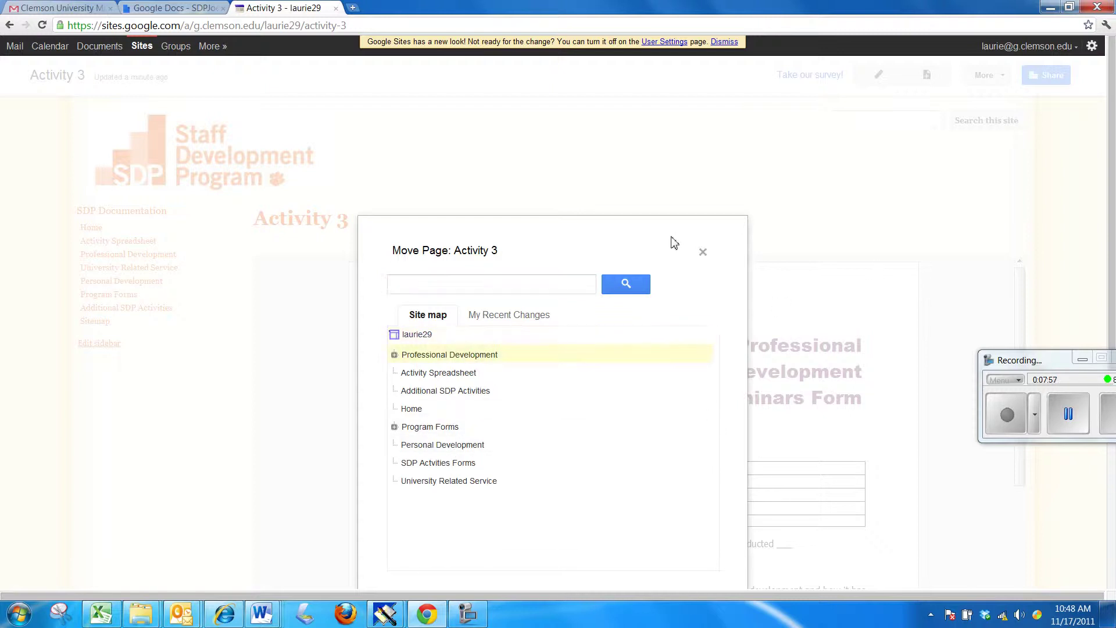
{"action": "left_click_drag", "start_coordinate": [664, 216], "coordinate": [1089, 269]}
{"action": "scroll", "coordinate": [1089, 269], "scroll_direction": "down", "scroll_amount": 2}
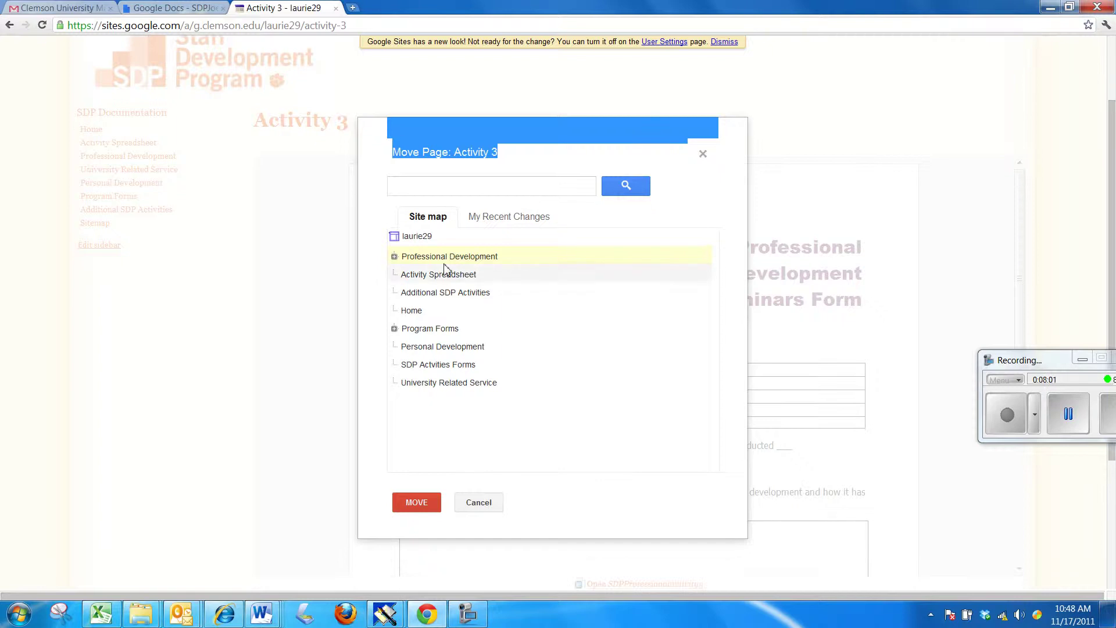
{"action": "left_click", "coordinate": [417, 503]}
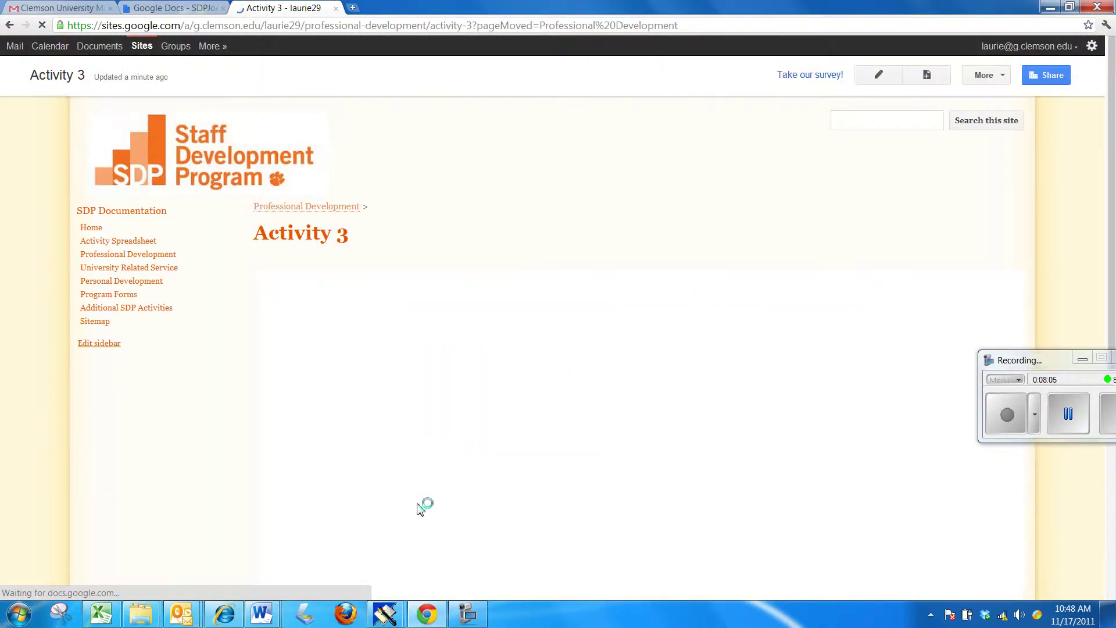
- Confirm in the Sitemap that Activity 2 and Activity 3 sit under Professional Development, then open it
{"action": "left_click", "coordinate": [315, 210]}
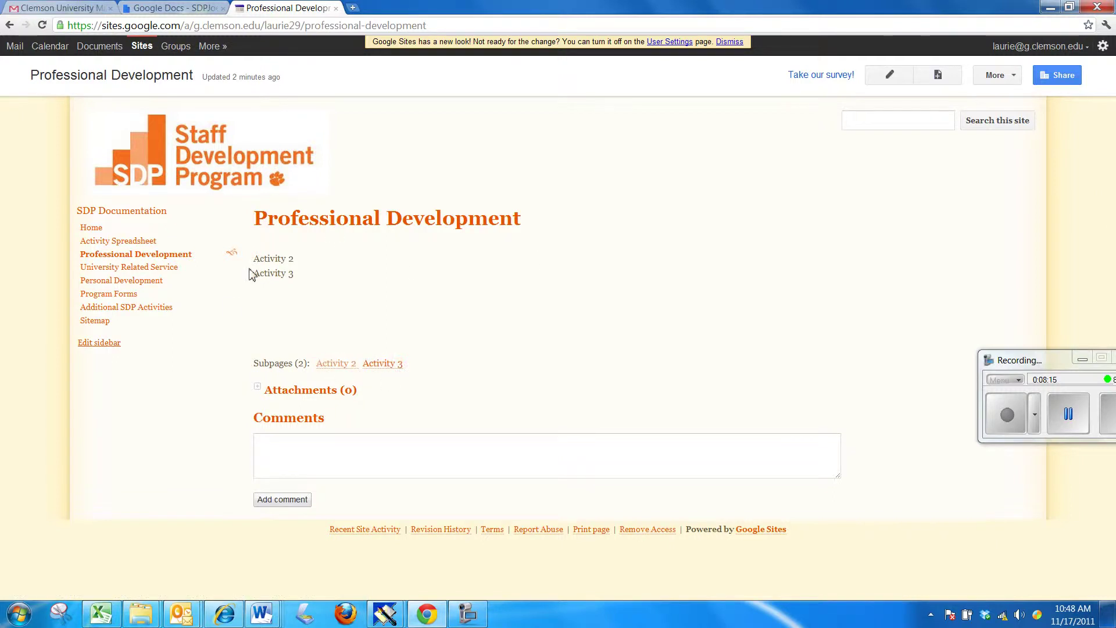
{"action": "left_click", "coordinate": [101, 324]}
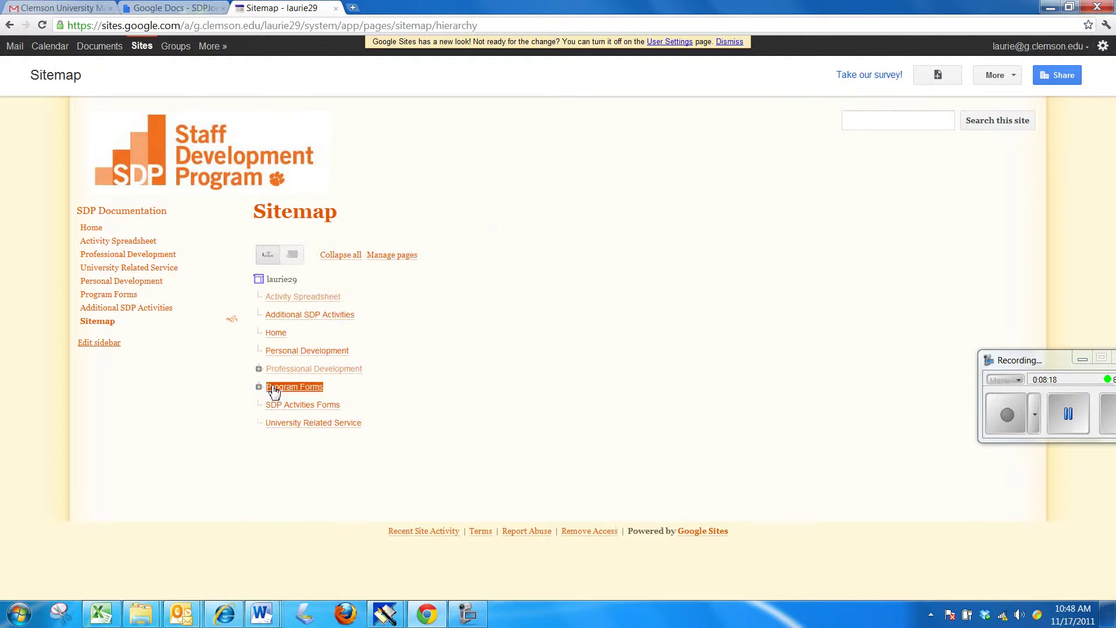
{"action": "left_click", "coordinate": [259, 369]}
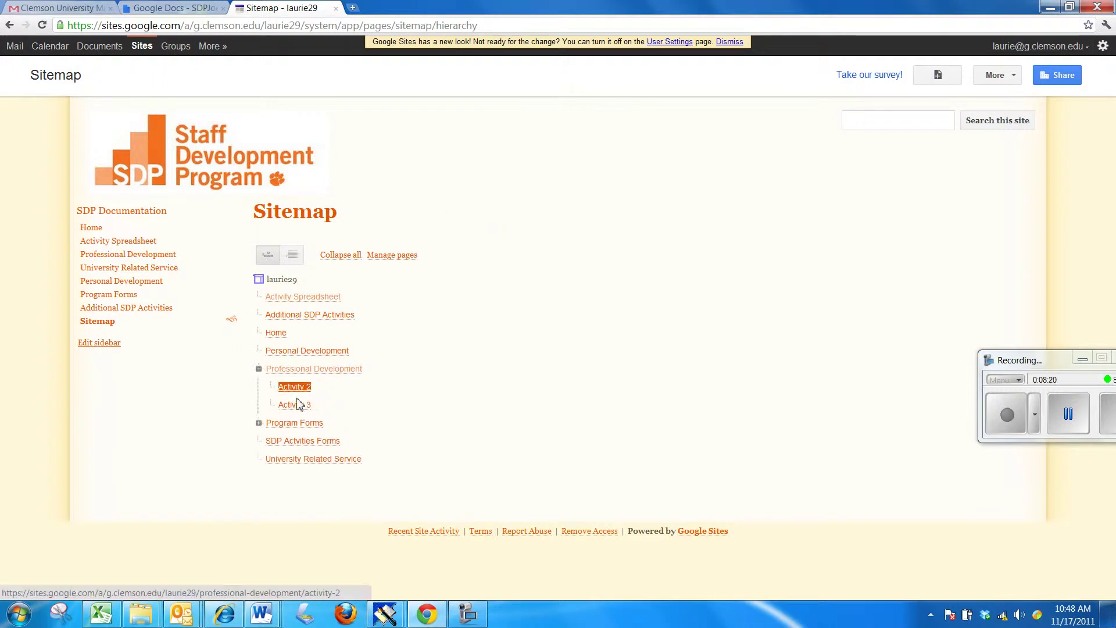
{"action": "left_click", "coordinate": [319, 371]}
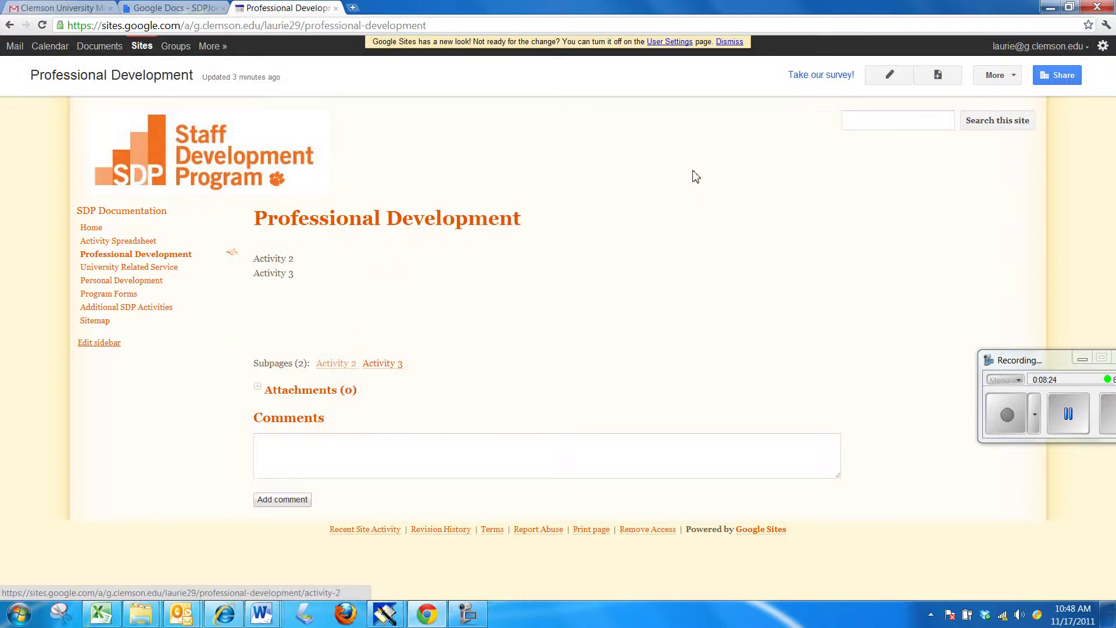
- Edit Professional Development and link the Activity 2 text to the Activity 2 subpage
{"action": "left_click", "coordinate": [890, 75]}
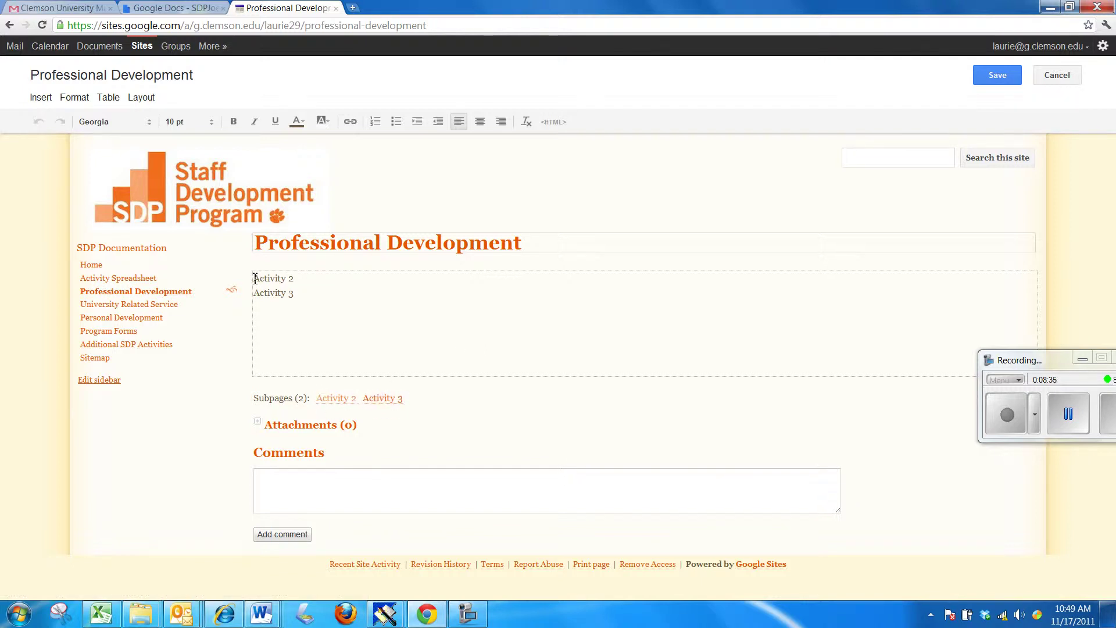
{"action": "left_click_drag", "start_coordinate": [255, 278], "coordinate": [292, 276]}
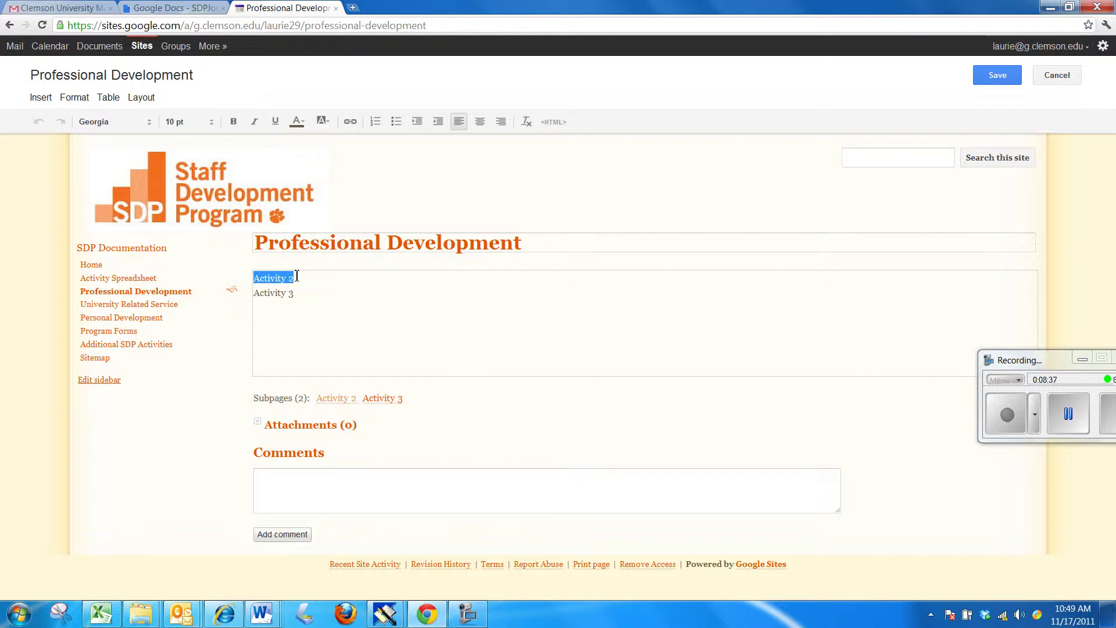
{"action": "left_click", "coordinate": [351, 122]}
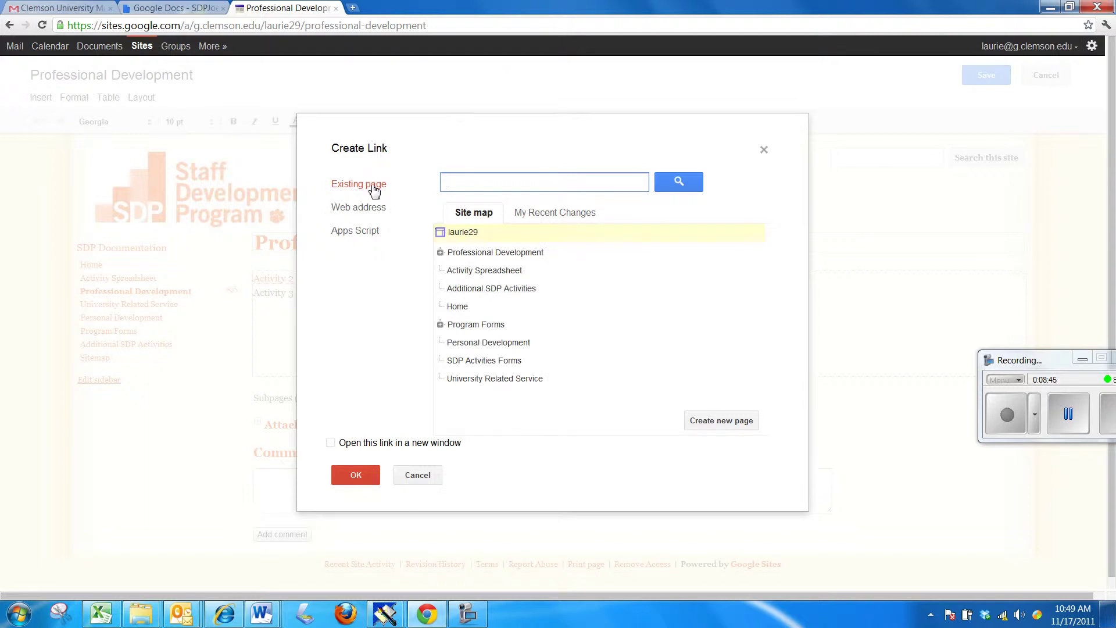
{"action": "left_click", "coordinate": [441, 253]}
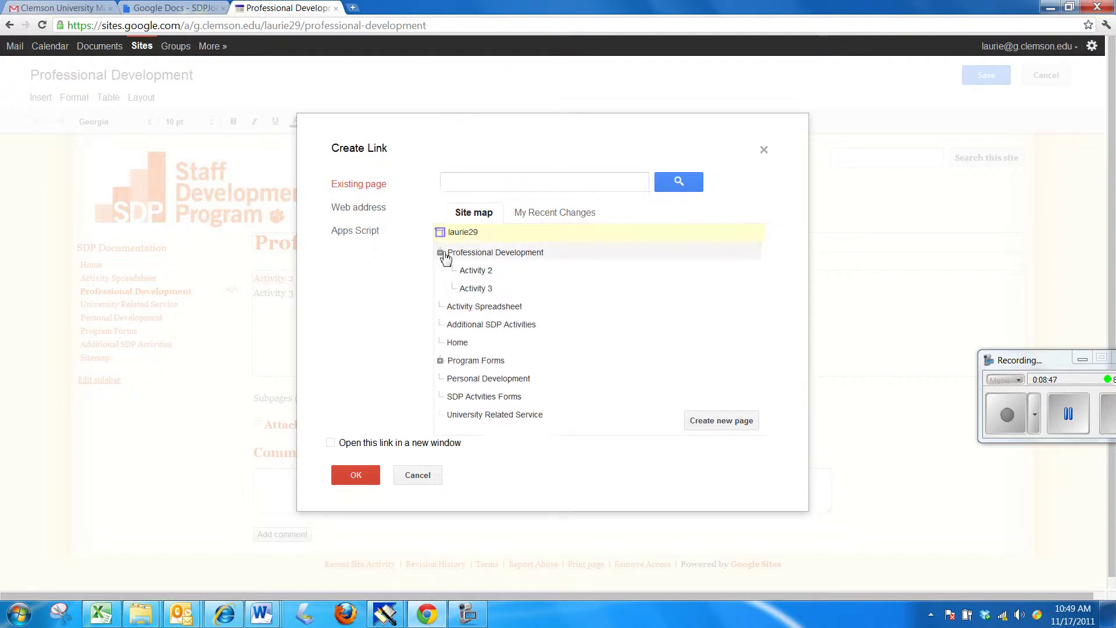
{"action": "left_click", "coordinate": [476, 272]}
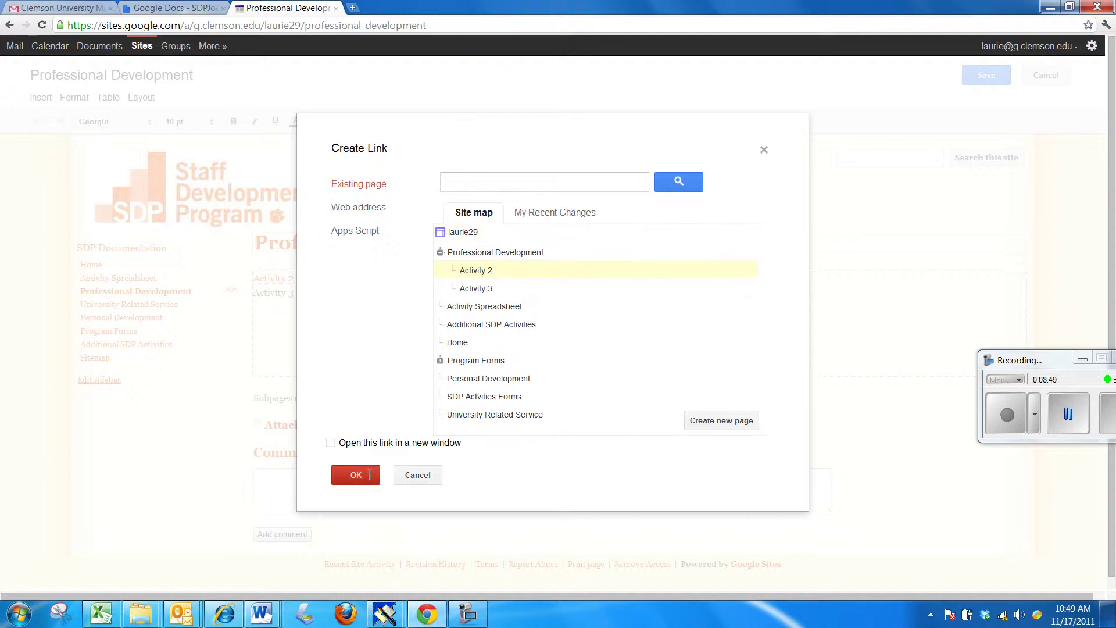
{"action": "left_click", "coordinate": [355, 475]}
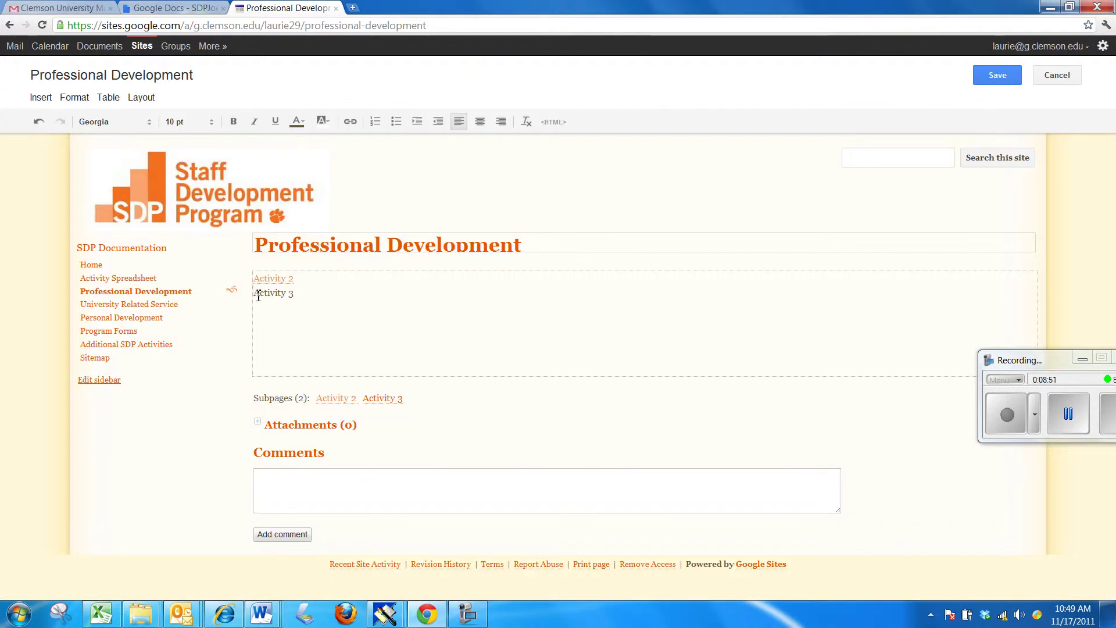
- Link the Activity 3 text to the Activity 3 subpage and save the page
{"action": "left_click_drag", "start_coordinate": [278, 292], "coordinate": [304, 294]}
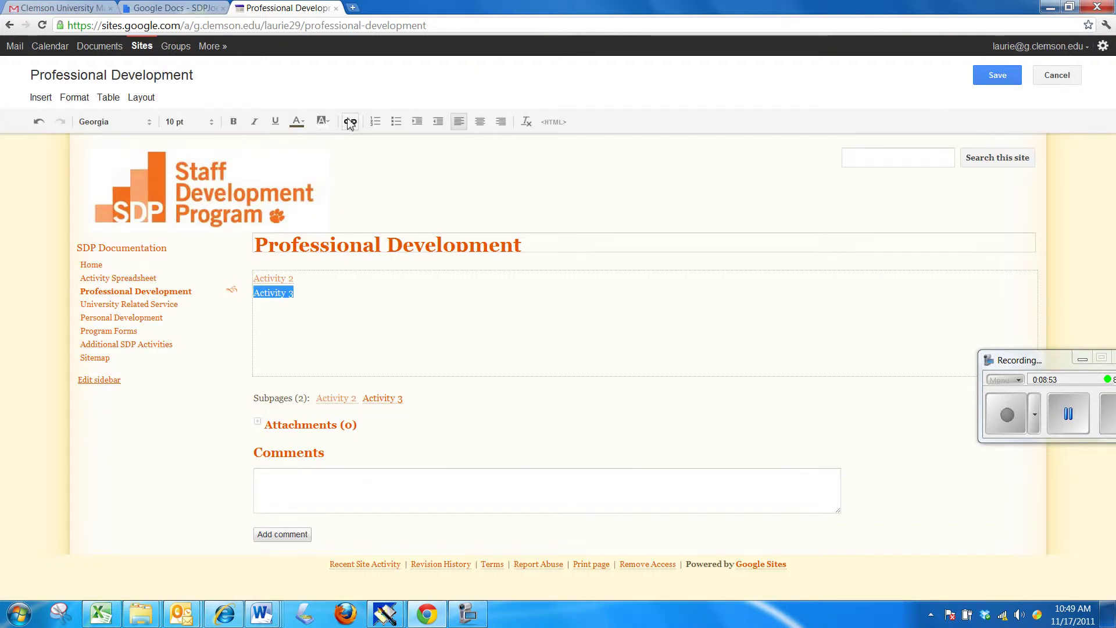
{"action": "left_click", "coordinate": [350, 121]}
{"action": "left_click", "coordinate": [475, 289]}
{"action": "left_click", "coordinate": [356, 475]}
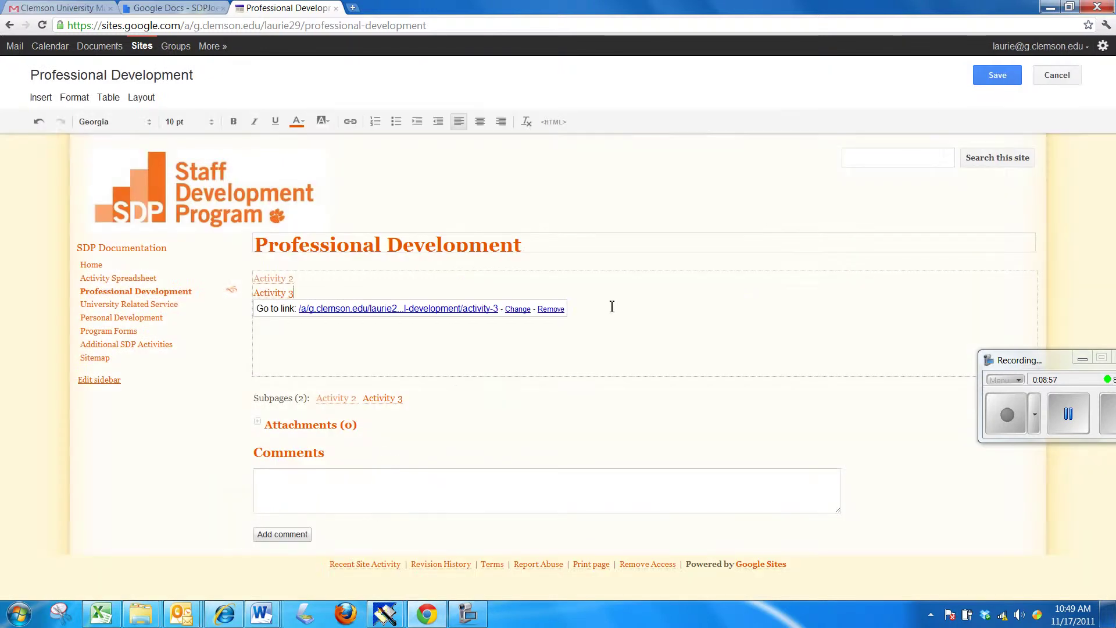
{"action": "left_click", "coordinate": [994, 81]}
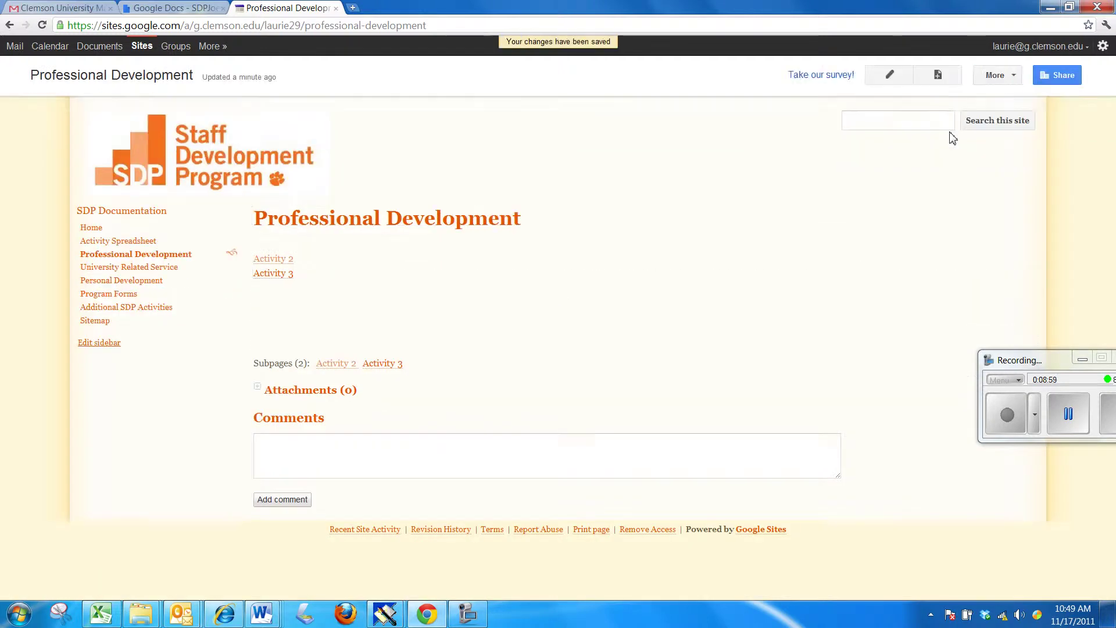